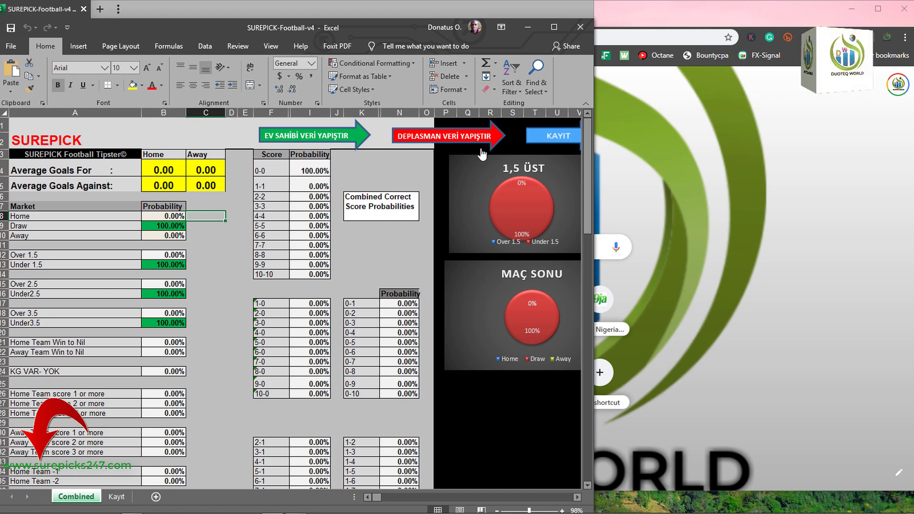
Open the Bournemouth vs West Ham soccerstats head-to-head link from cell A52 in Chrome.
left_click_drag(587, 211, 581, 335)
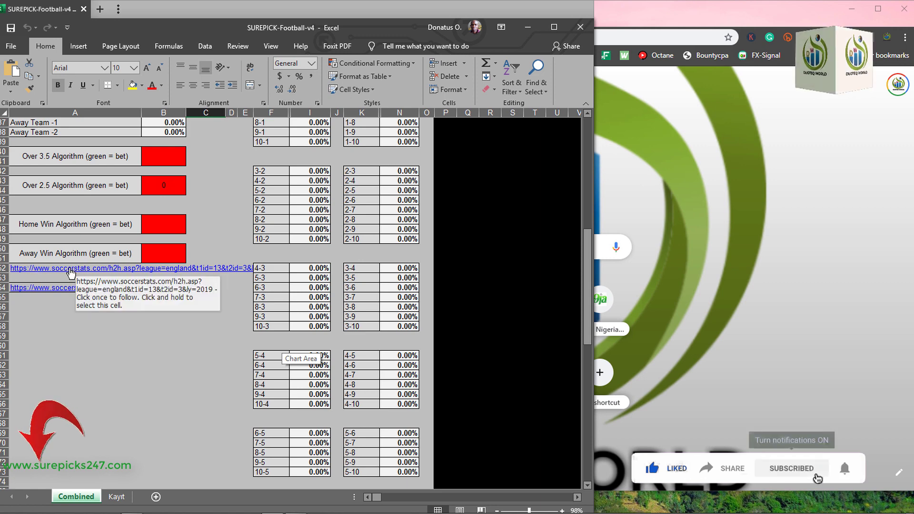
left_click(70, 270)
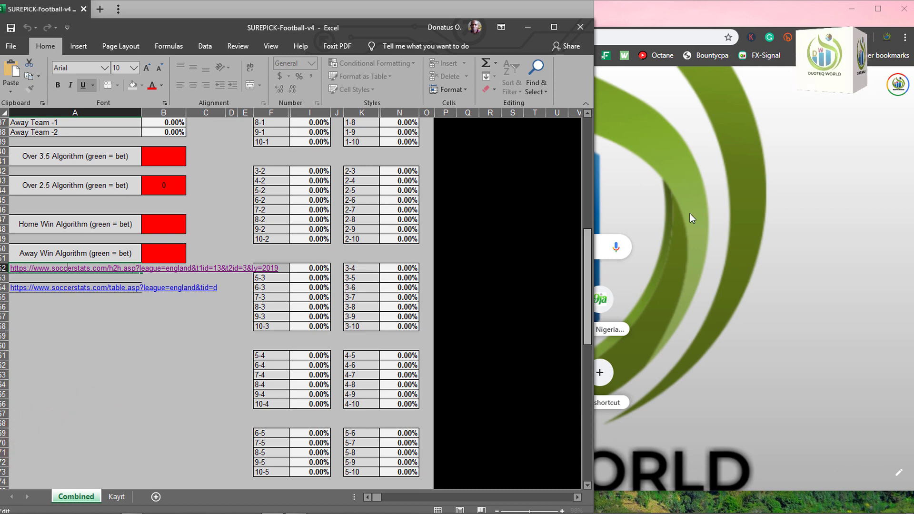
left_click(736, 188)
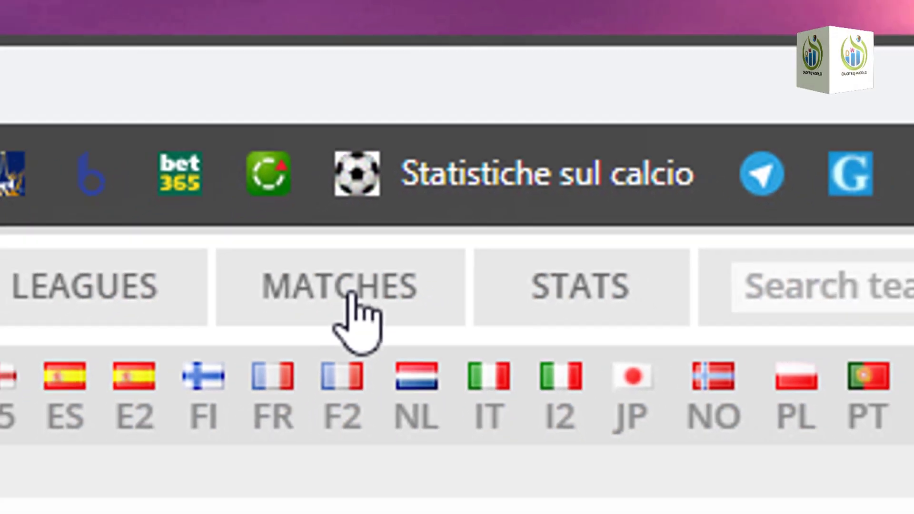
Load today's SoccerStats match list and return to its top, showing Bolton vs Blackpool.
left_click(323, 341)
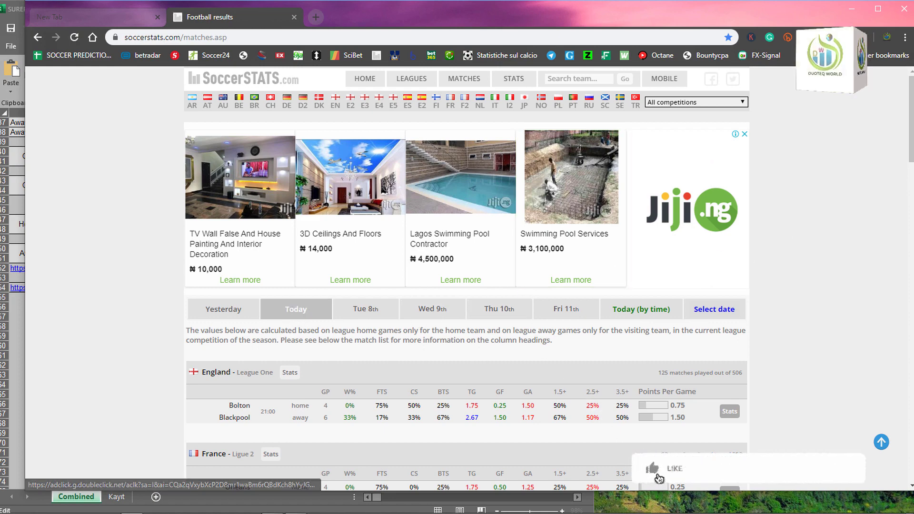
left_click_drag(911, 162, 905, 325)
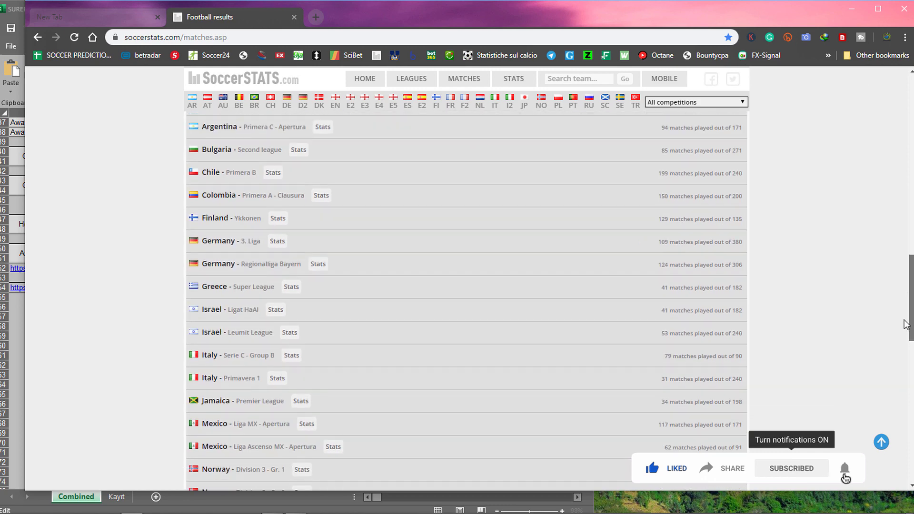
scroll(906, 326, "down", 3)
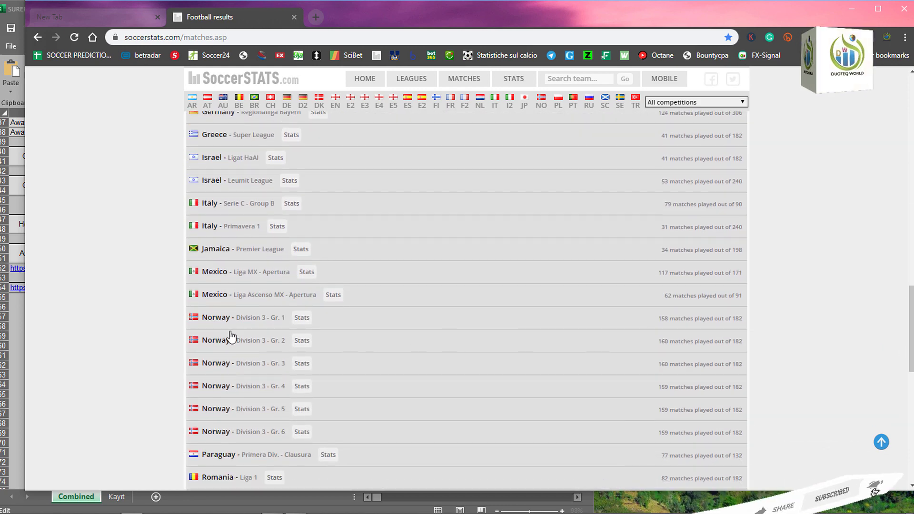
left_click(245, 343)
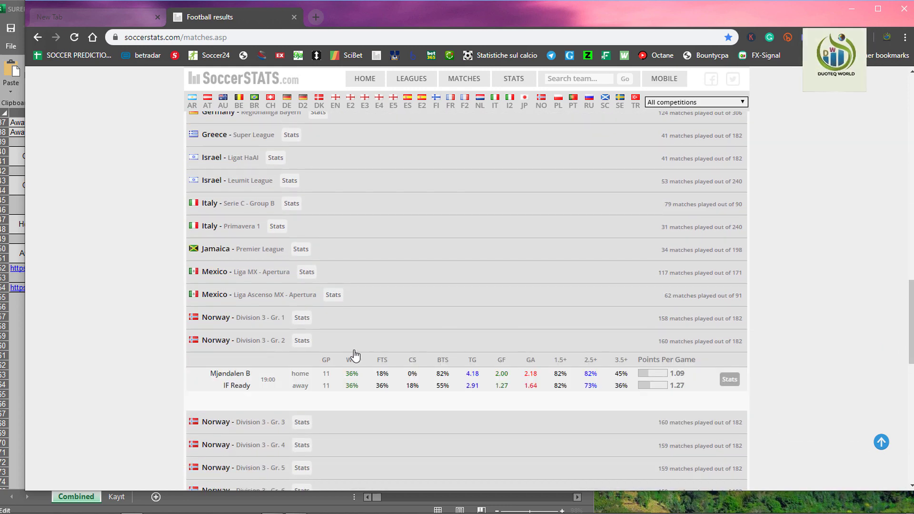
left_click(258, 342)
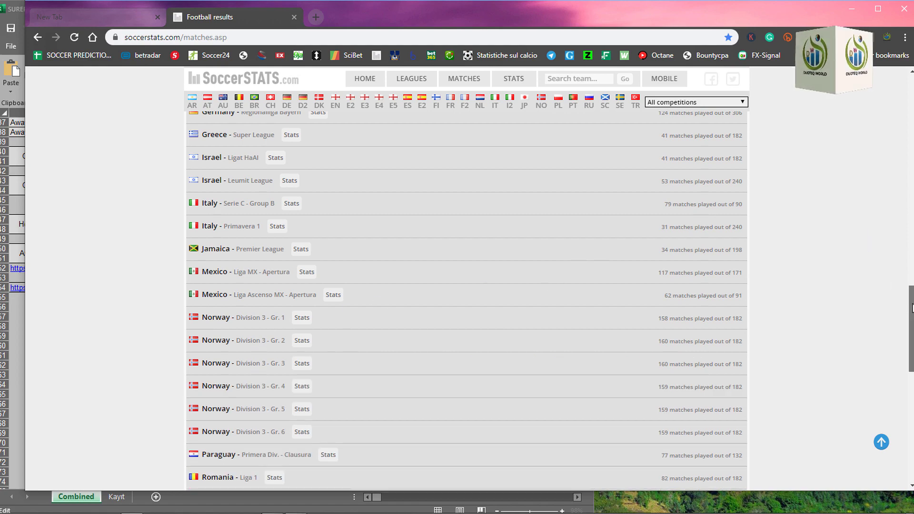
mouse_move(910, 309)
left_mouse_down()
mouse_move(906, 106)
mouse_move(911, 137)
left_mouse_up()
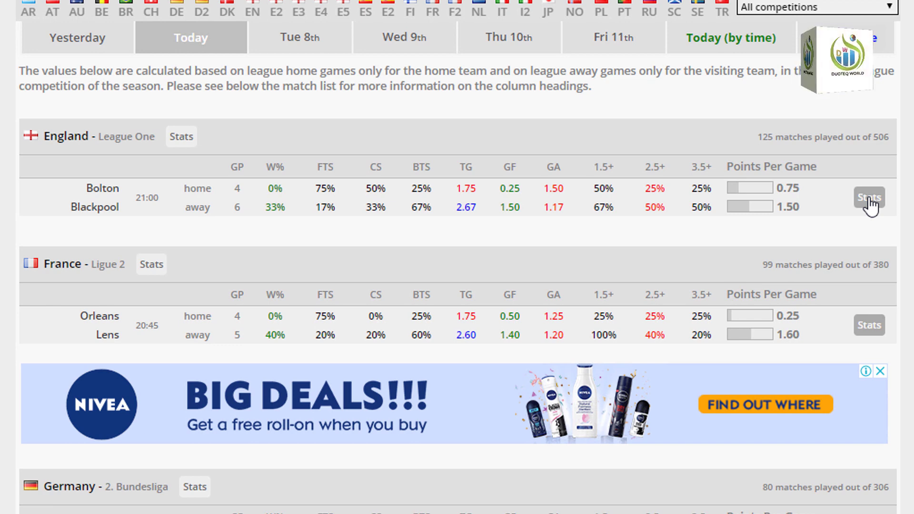
Open the Bolton vs Blackpool preview and scroll to both teams' goal statistics.
left_click(869, 201)
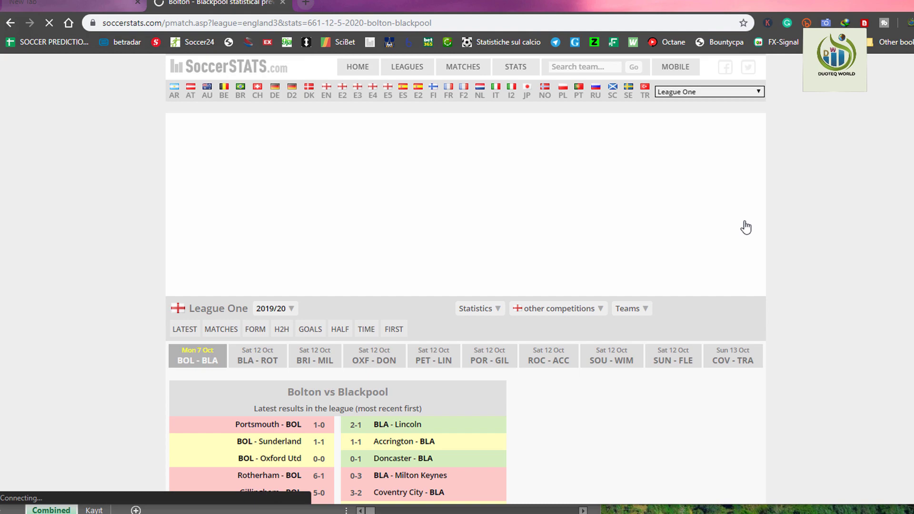
scroll(803, 202, "down", 10)
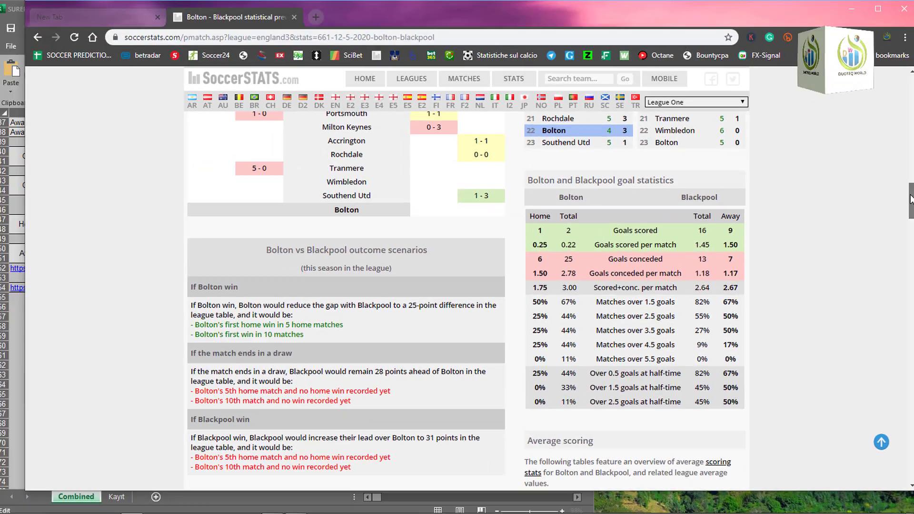
scroll(911, 203, "down", 1)
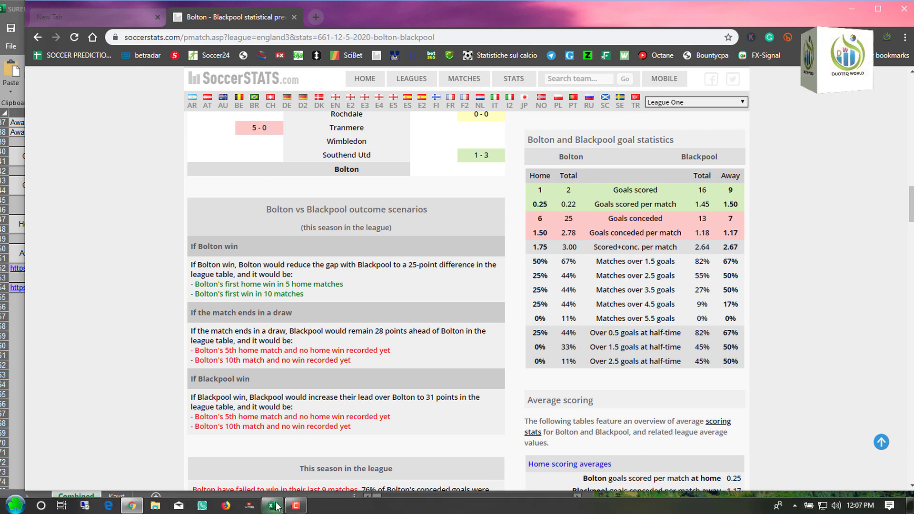
Narrow the SUREPICK workbook beside the goal statistics, scrolled back to row 1.
left_click(273, 506)
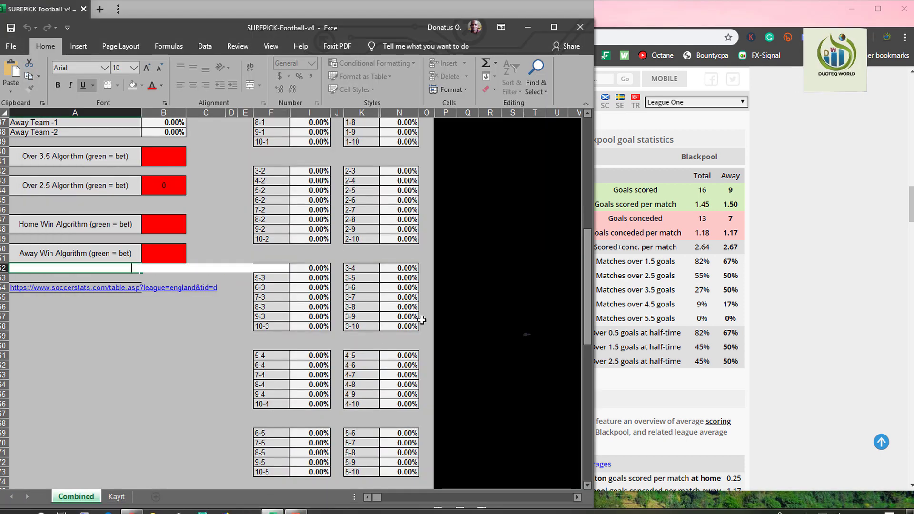
left_click_drag(598, 344, 521, 321)
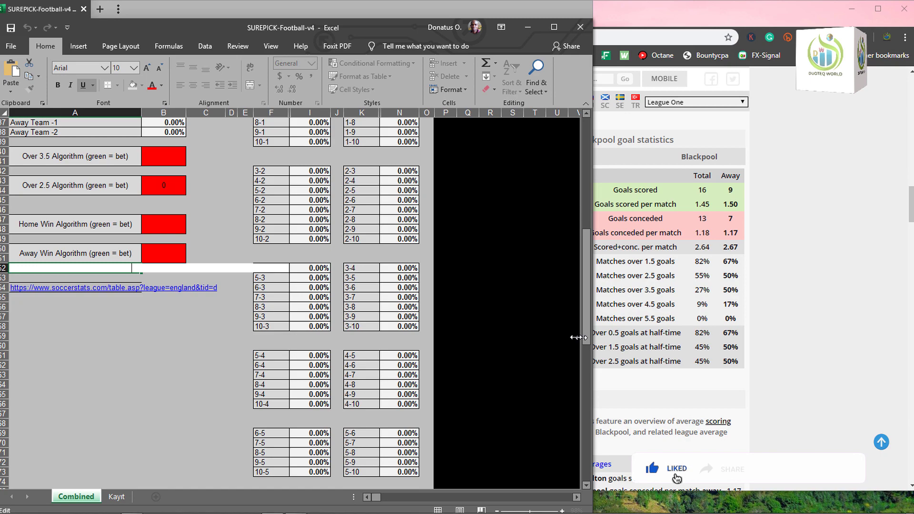
type("https://www.soccerstats.com/h2h.asp?league=england&t1id=13&t2id=3&ly=2019")
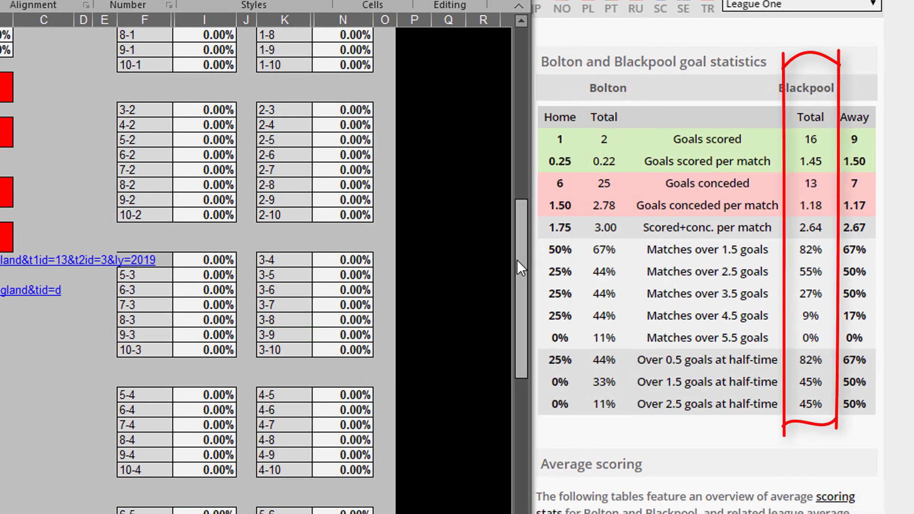
left_click_drag(519, 262, 530, 68)
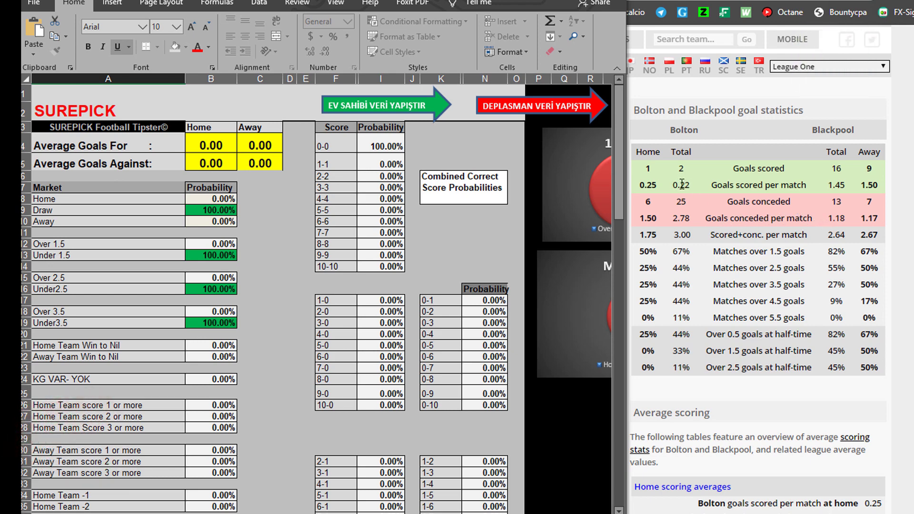
Enter goal averages: Bolton 0.22 and 2.78 (B4, B5), Blackpool 1.45 and 1.18 (C4, C5).
left_click(208, 142)
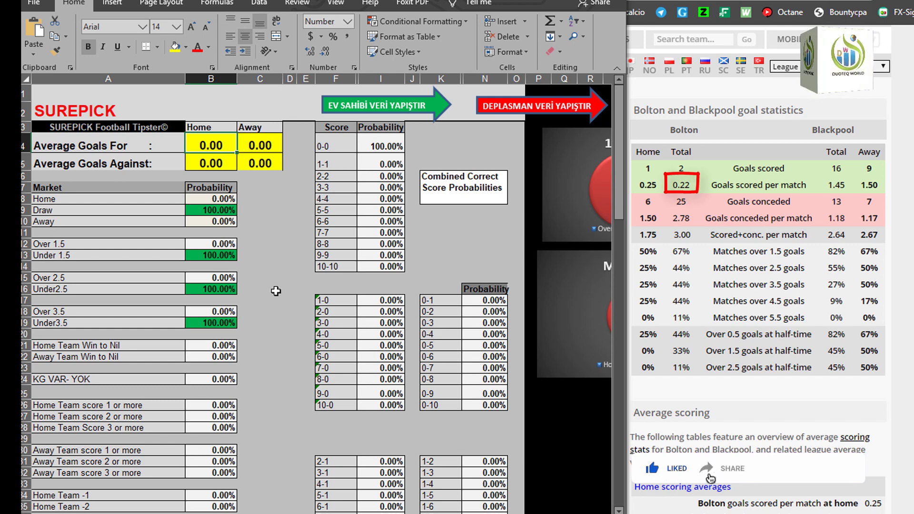
type("0.22")
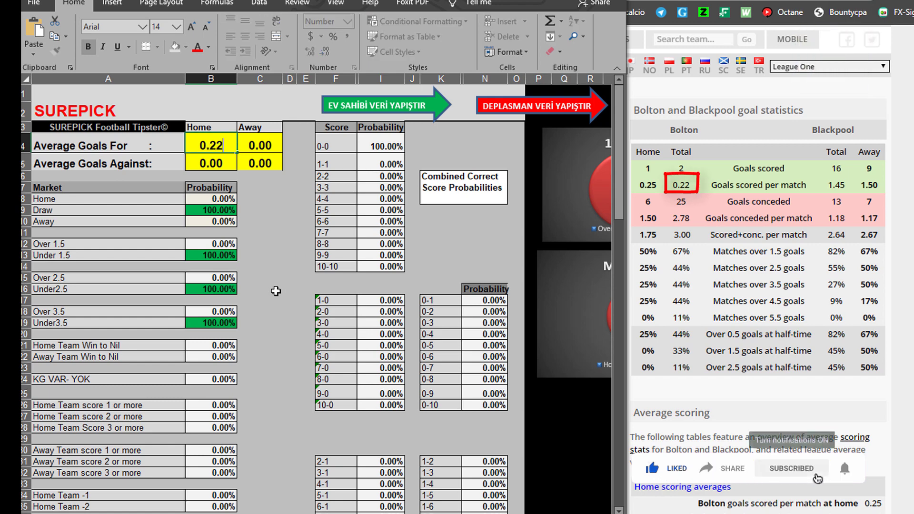
key("Return")
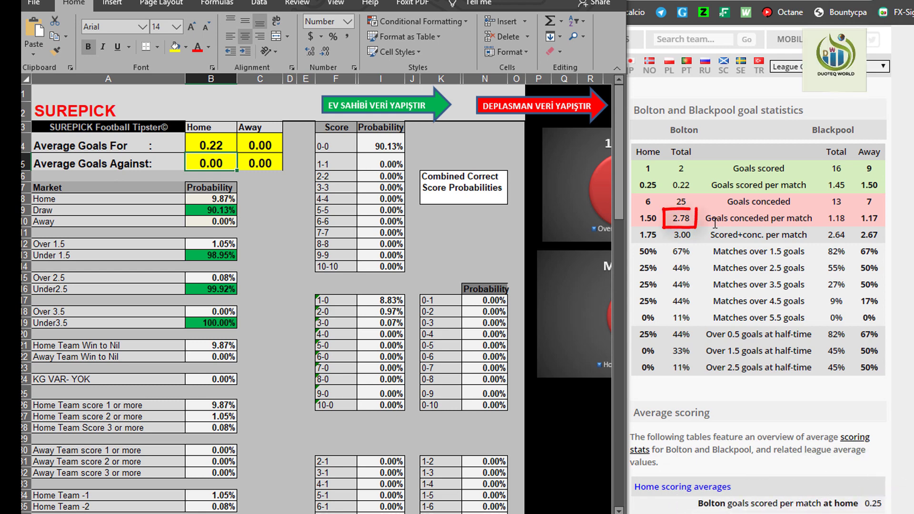
type("2.")
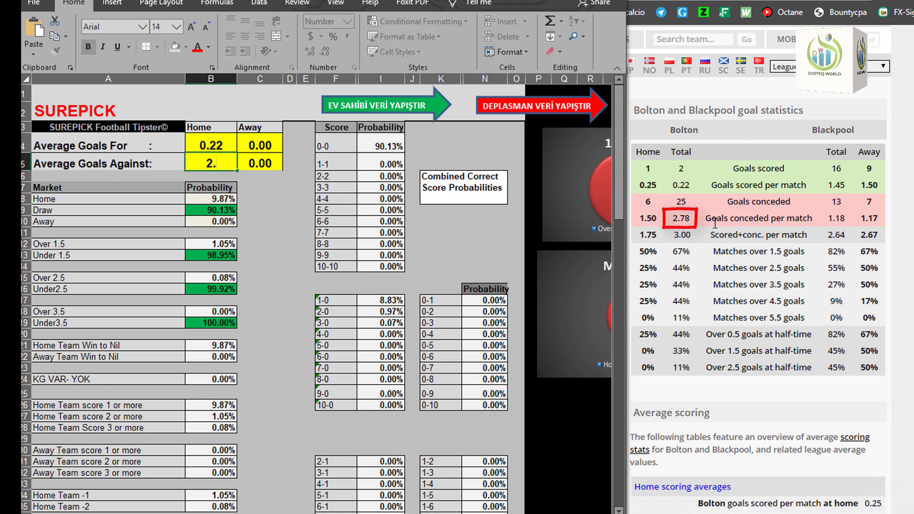
type("78")
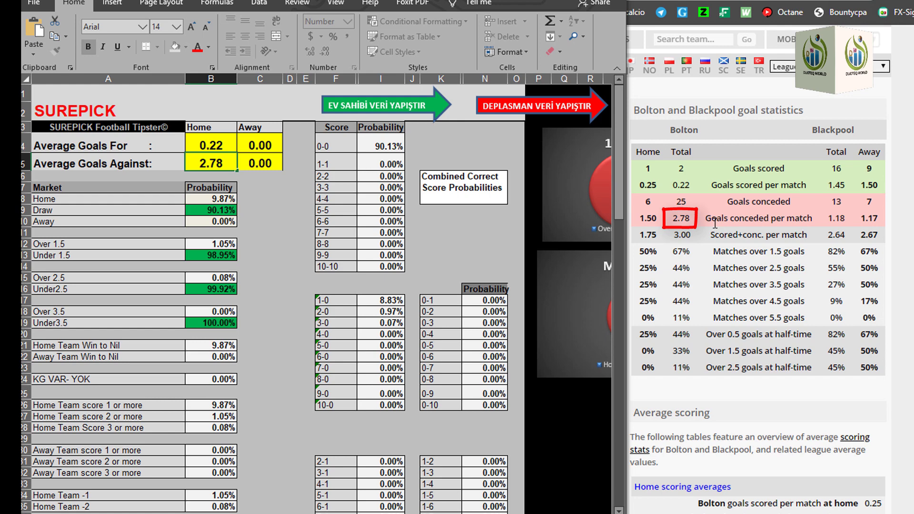
key("Tab")
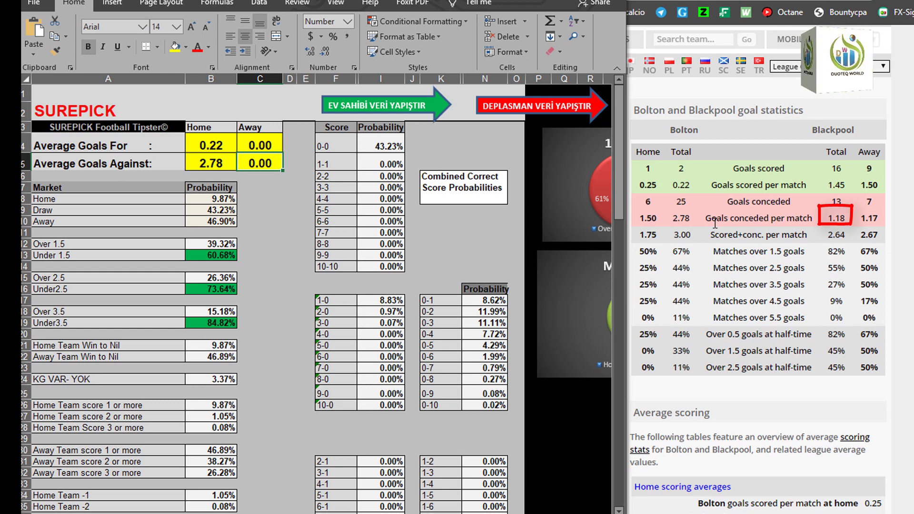
type("1.18")
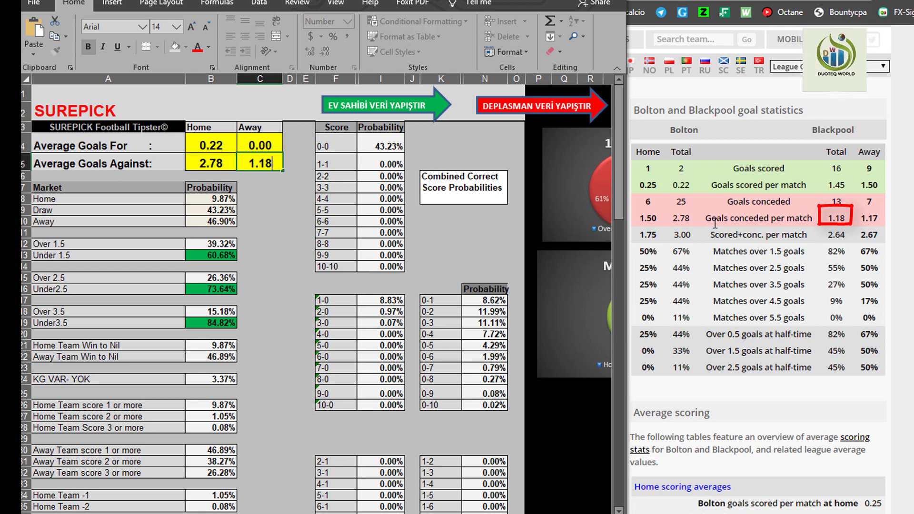
key("Up")
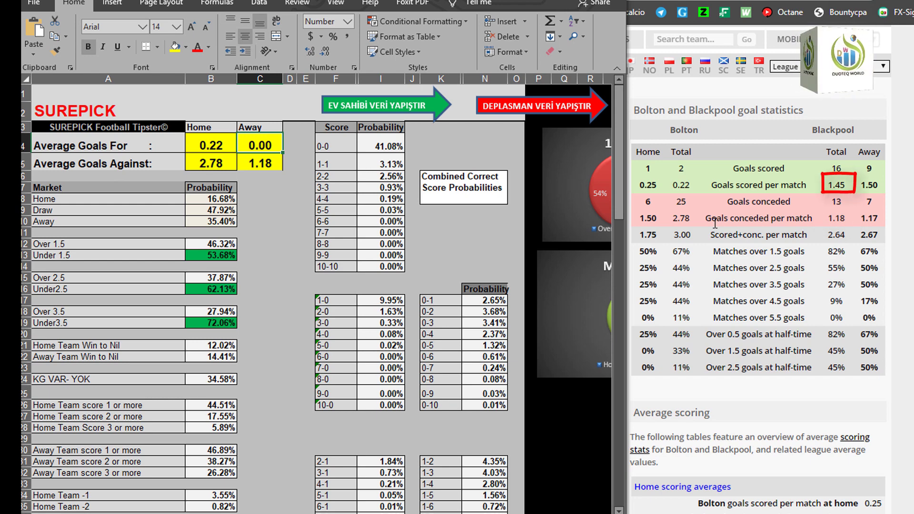
type("1.")
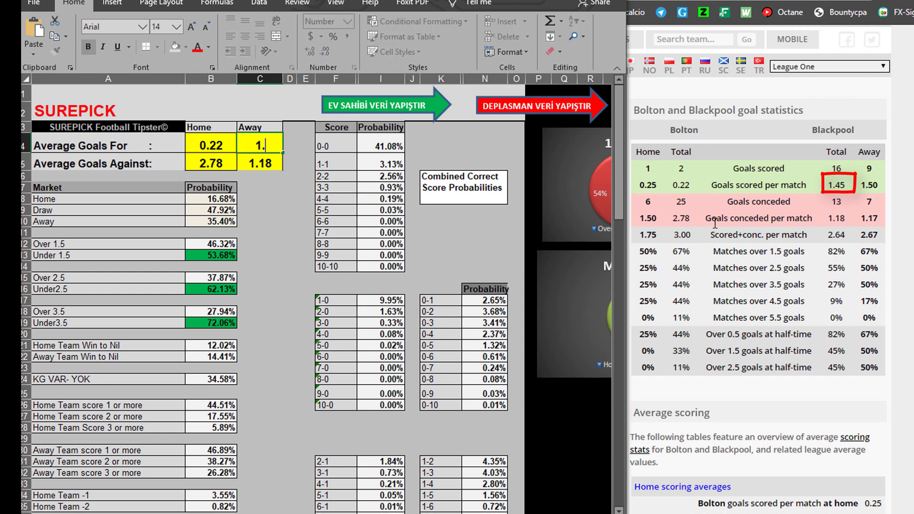
type("45")
key("Return")
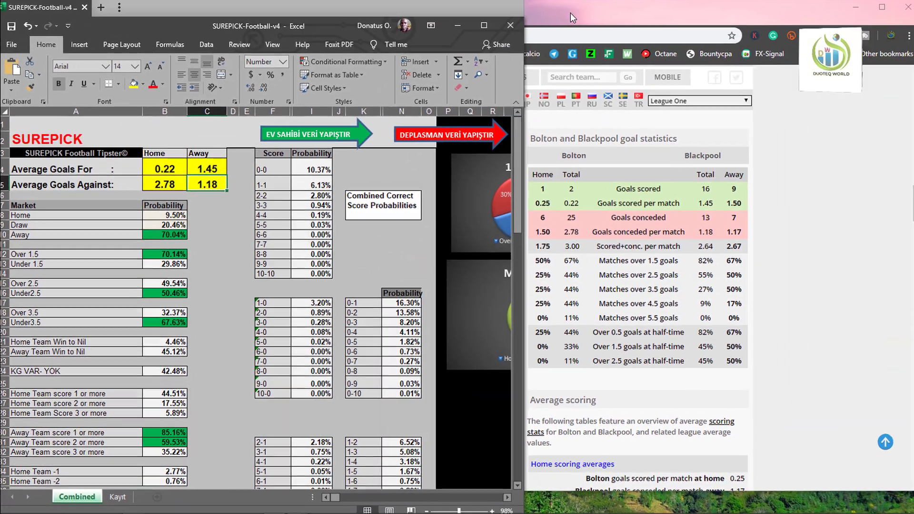
Open Nairabet in a new maximised tab and search bets for 'blackpool'.
double_click(570, 12)
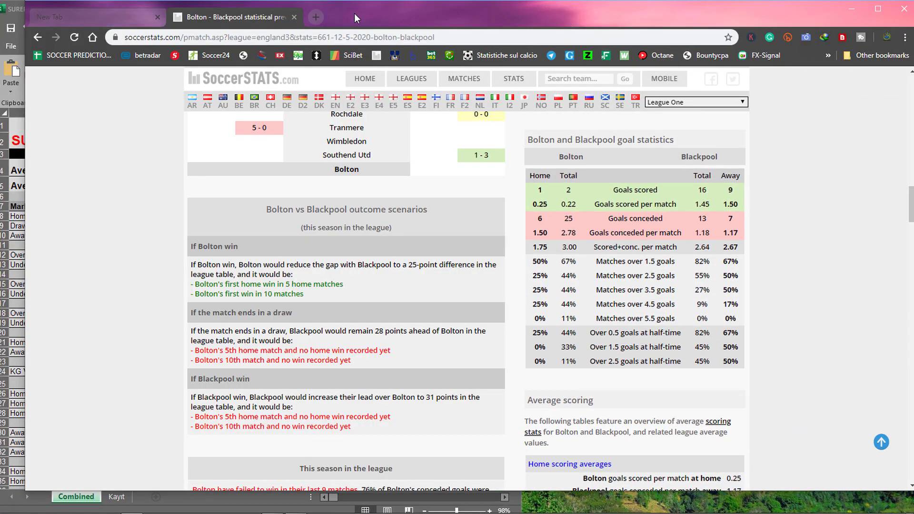
left_click(316, 17)
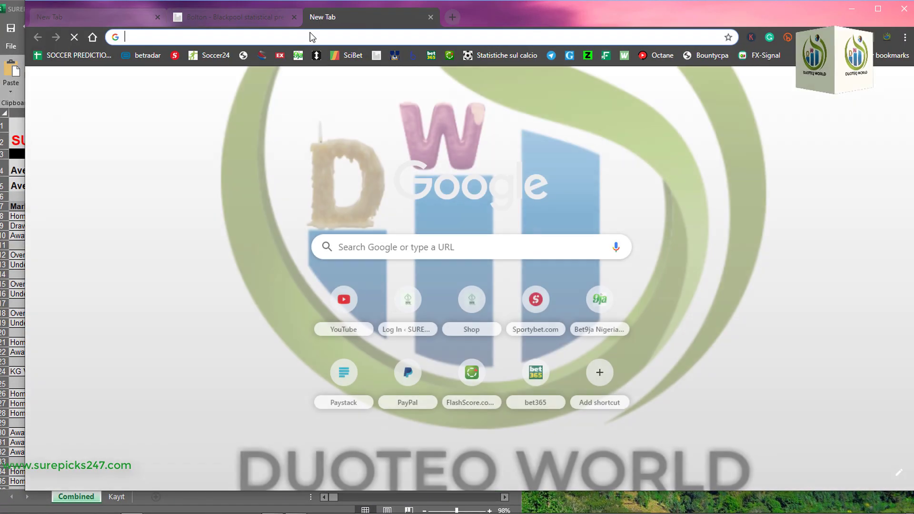
left_click(414, 55)
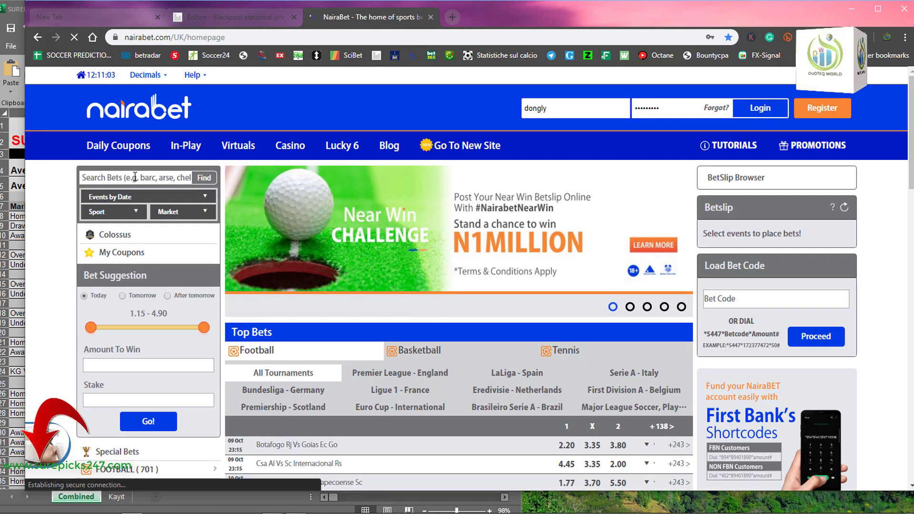
left_click(134, 177)
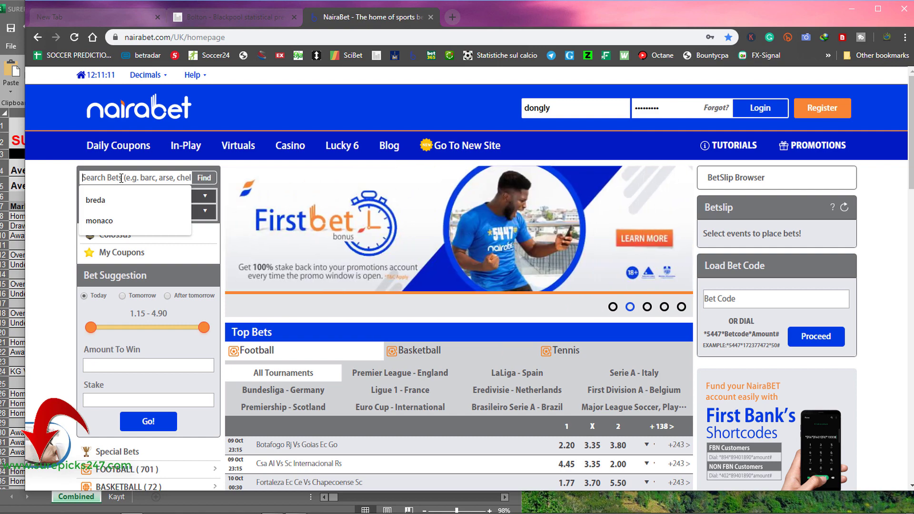
type("b")
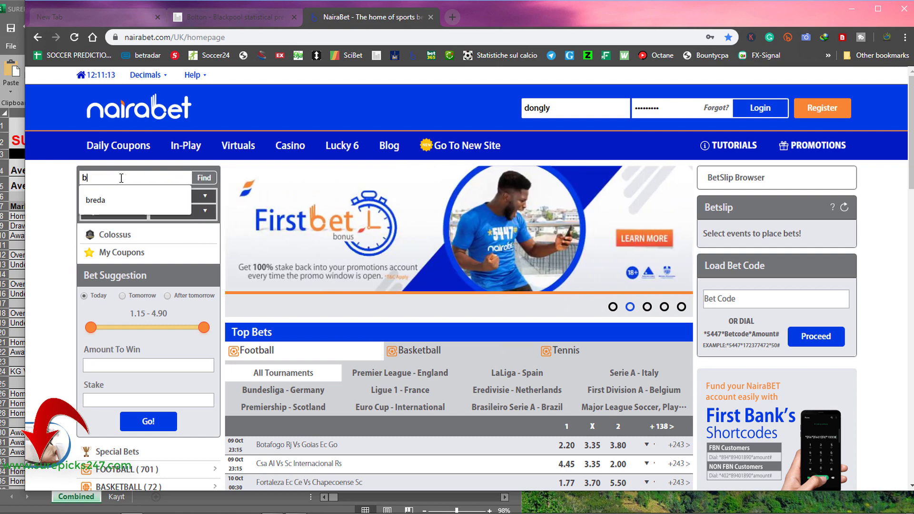
type("lackpool")
key("Return")
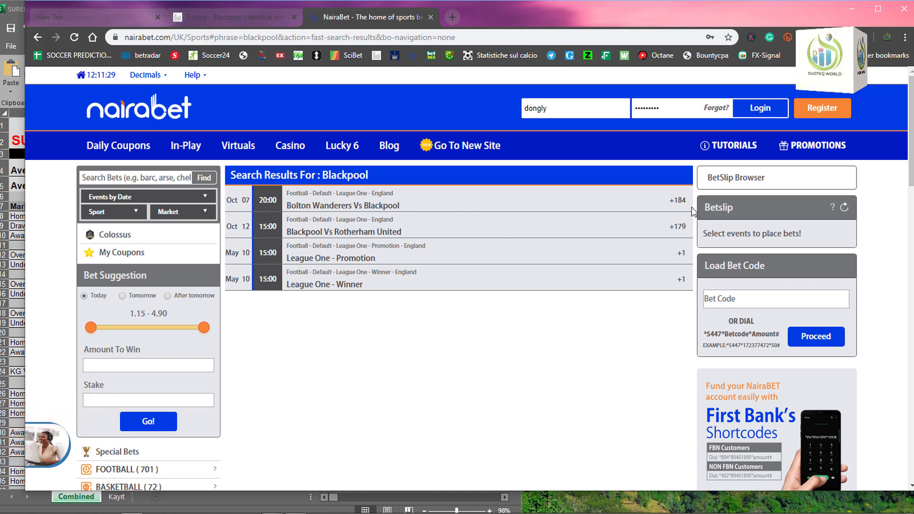
Remove Over 1,5 from the Bolton Wanderers Vs Blackpool betslip, keeping Blackpool win at 1.74.
left_click(677, 205)
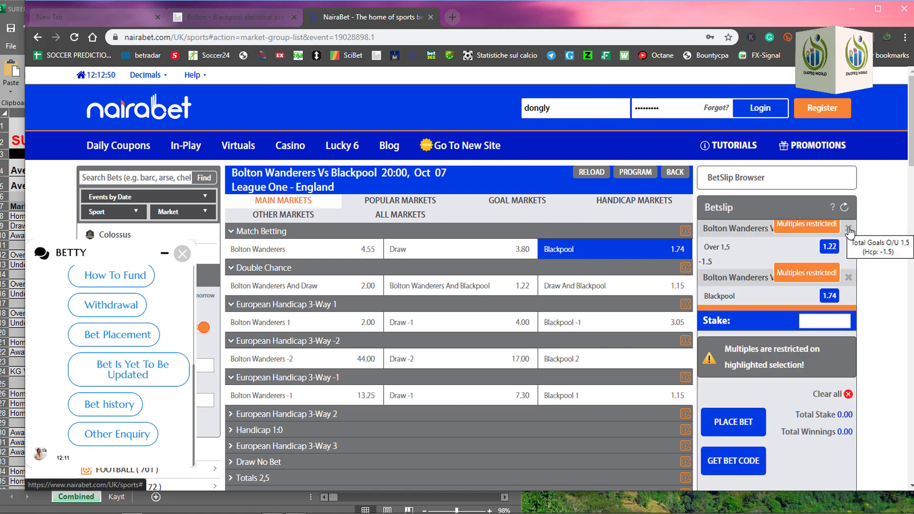
left_click(848, 229)
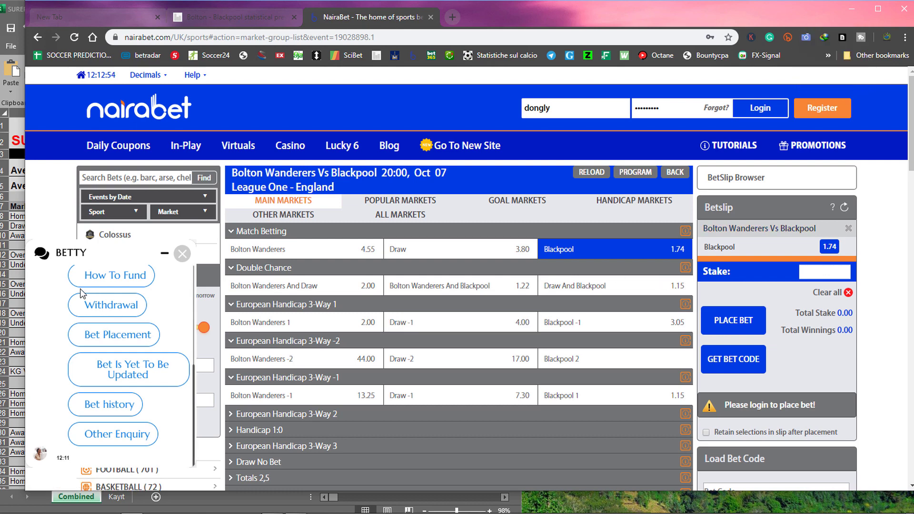
left_click(7, 46)
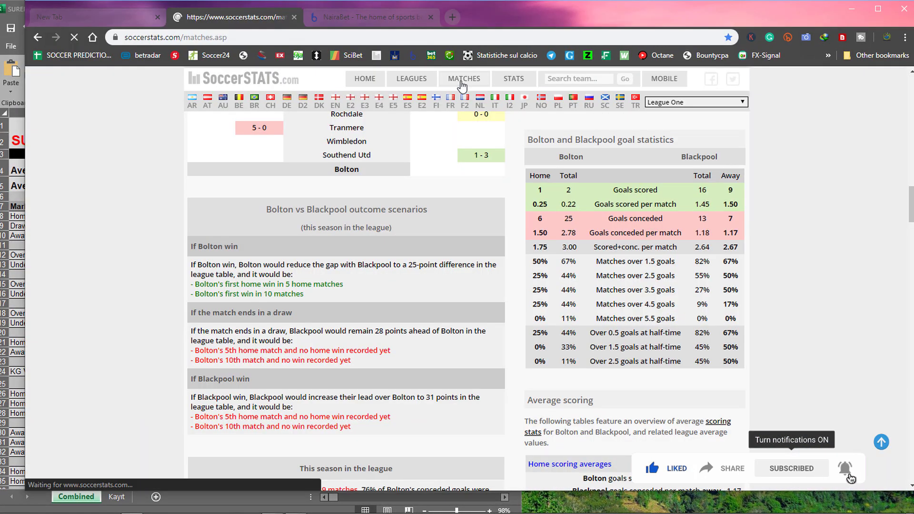
Open the Osnabrück vs Bielefeld preview from MATCHES and scroll to its goal statistics table.
left_click(471, 80)
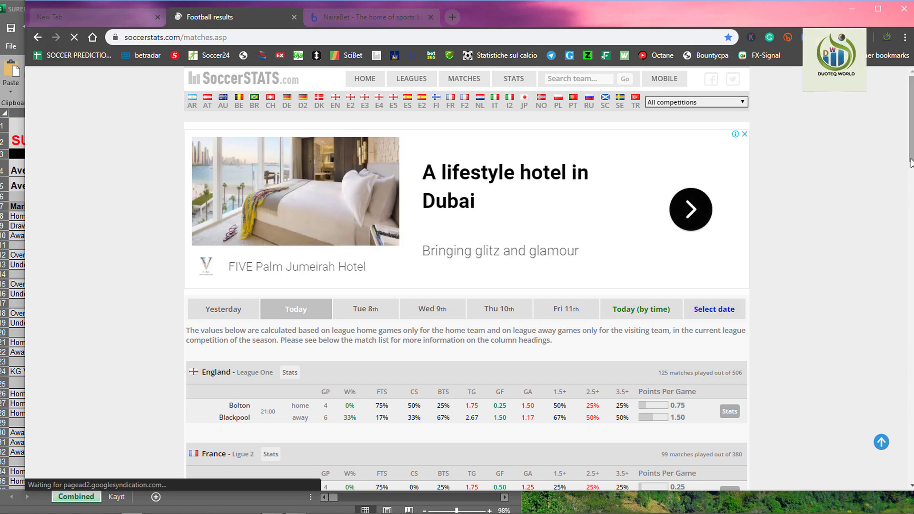
left_click_drag(911, 162, 913, 253)
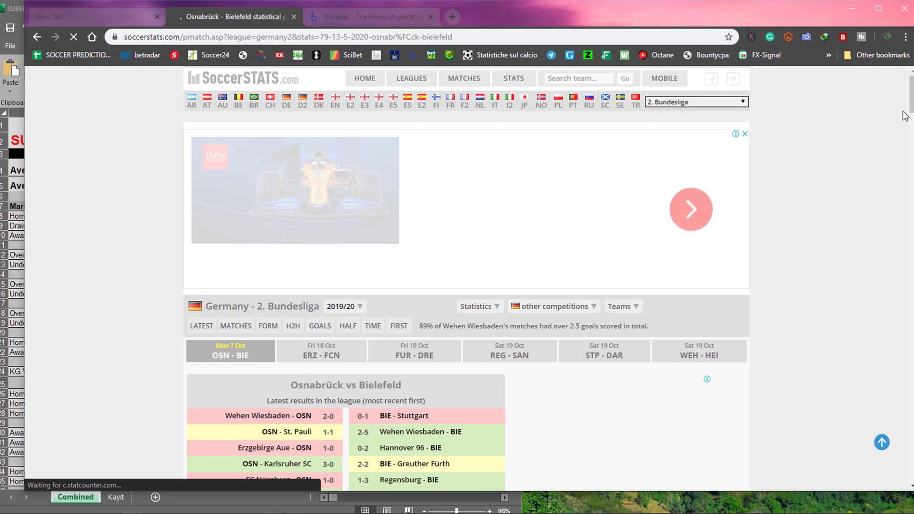
scroll(467, 300, "down", 4)
scroll(467, 300, "down", 8)
scroll(912, 216, "down", 4)
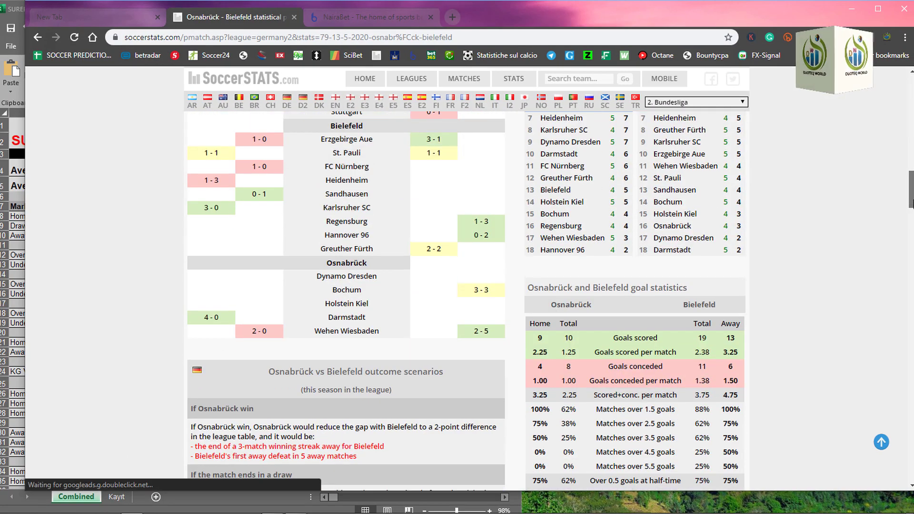
scroll(912, 216, "down", 2)
scroll(912, 217, "down", 1)
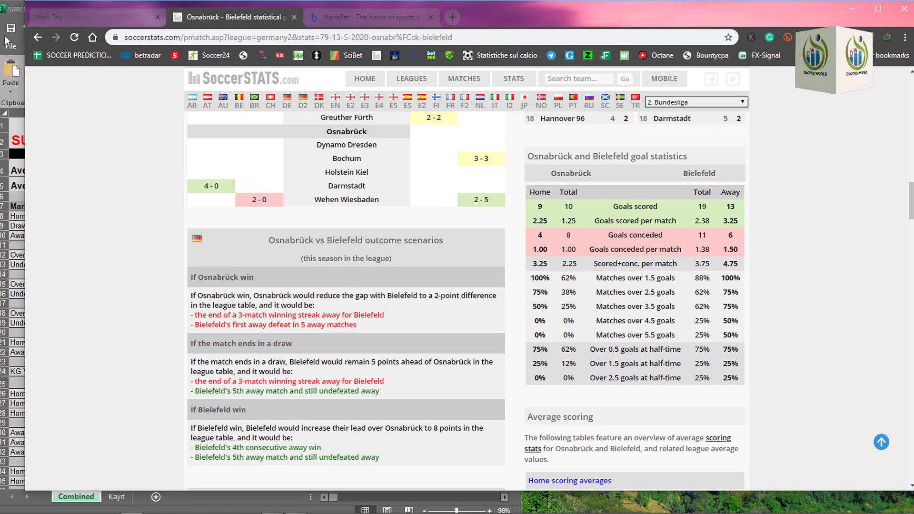
Enter goal averages: Osnabrück 1.25 and 1.00 (B4, B5), Bielefeld 2.38 and 1.38 (C4, C5).
left_click(7, 38)
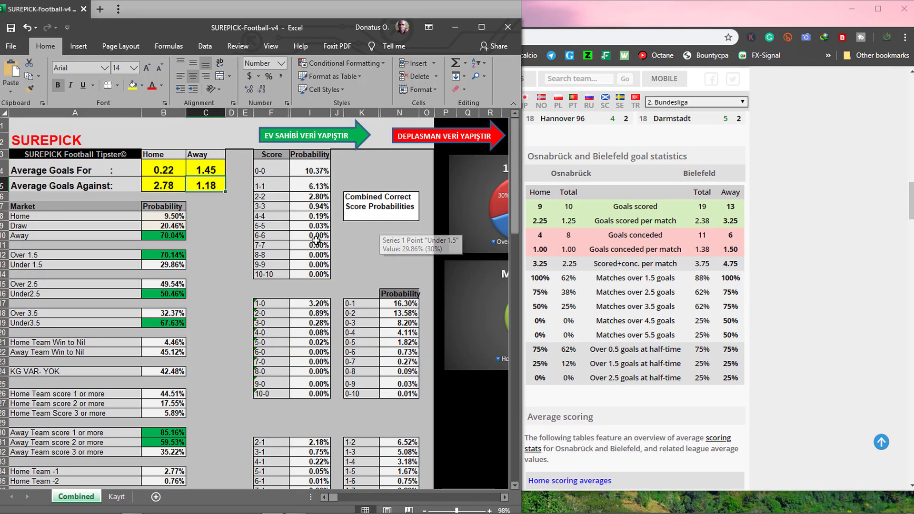
left_click(164, 170)
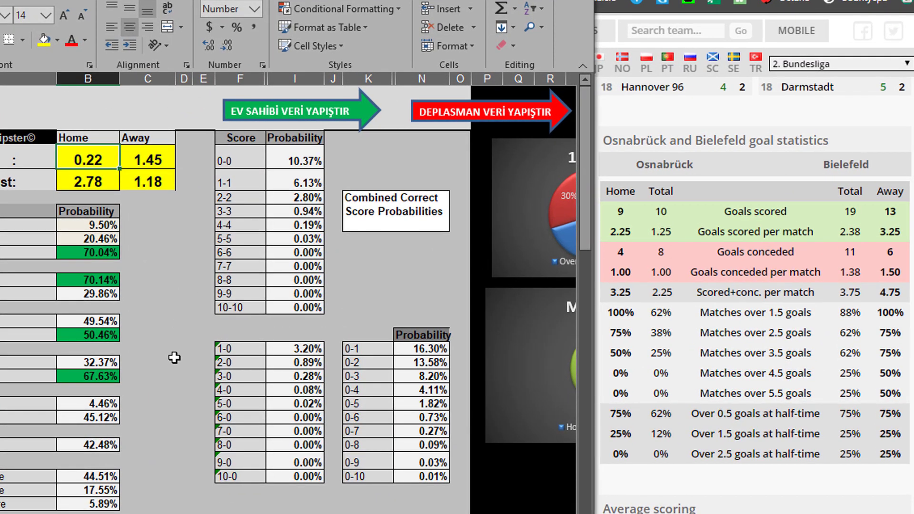
type("1.35")
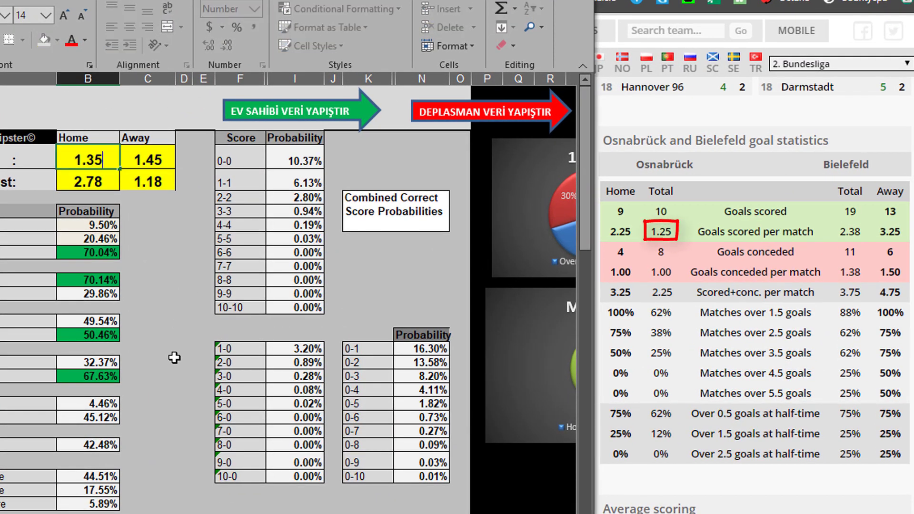
key("Return")
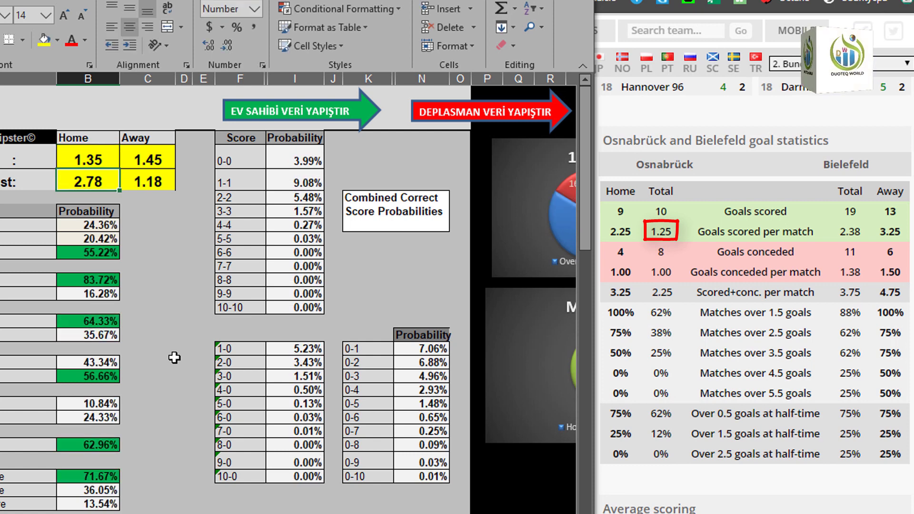
type("1")
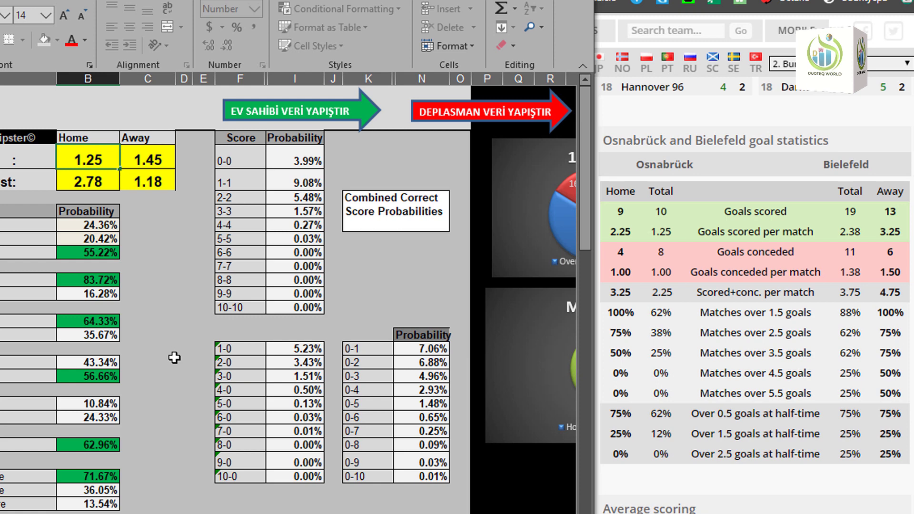
key("Return")
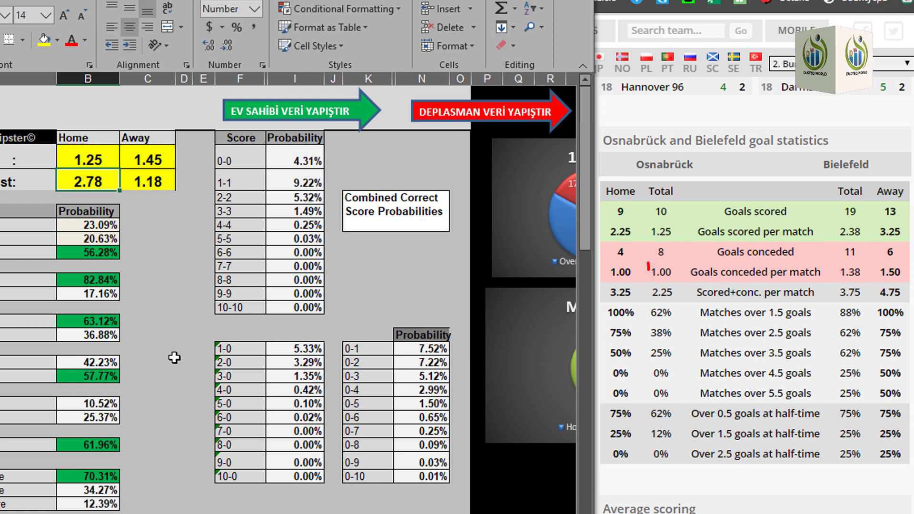
type("1")
key("Tab")
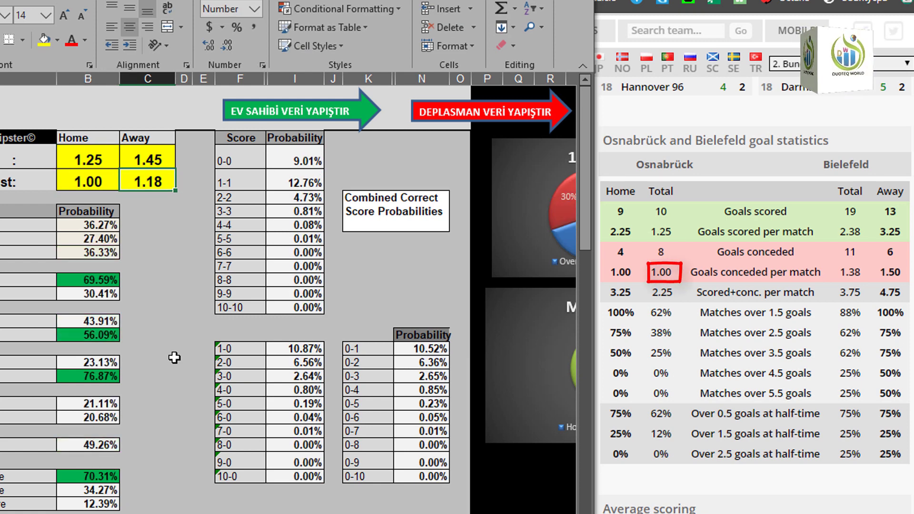
type("1.")
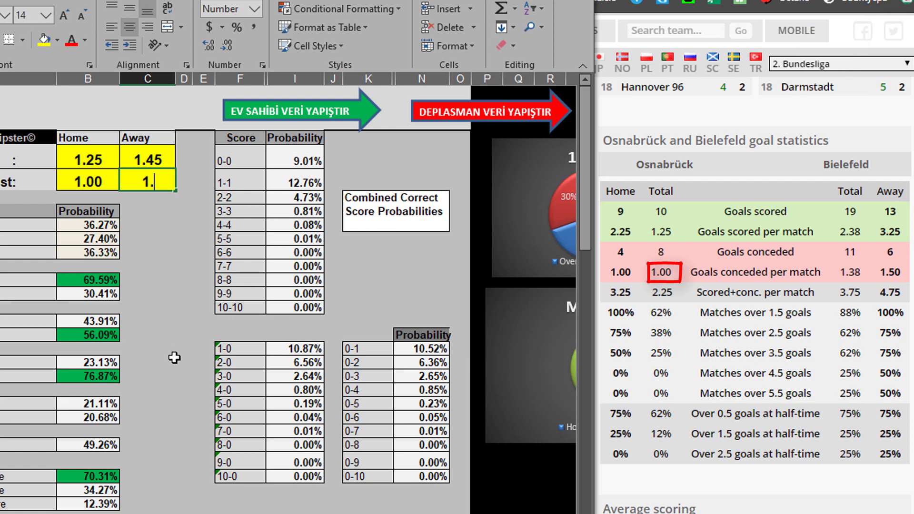
type("38")
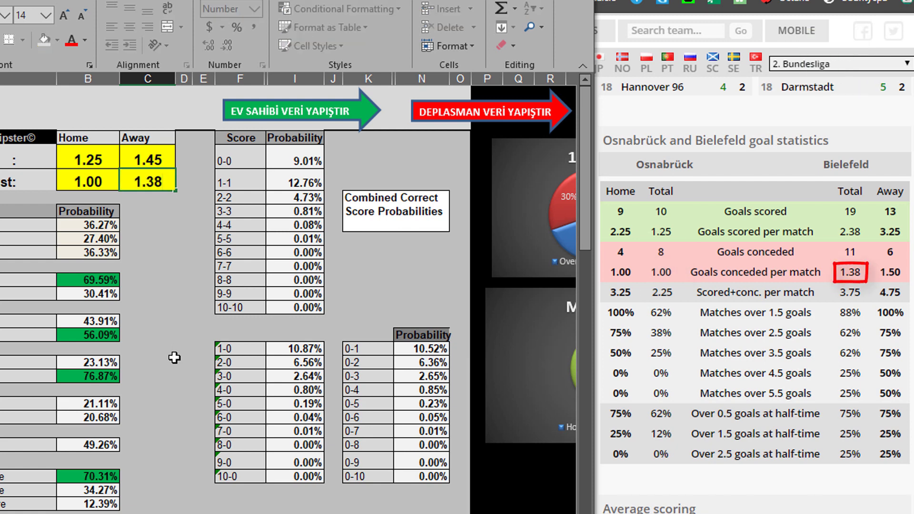
key("Up")
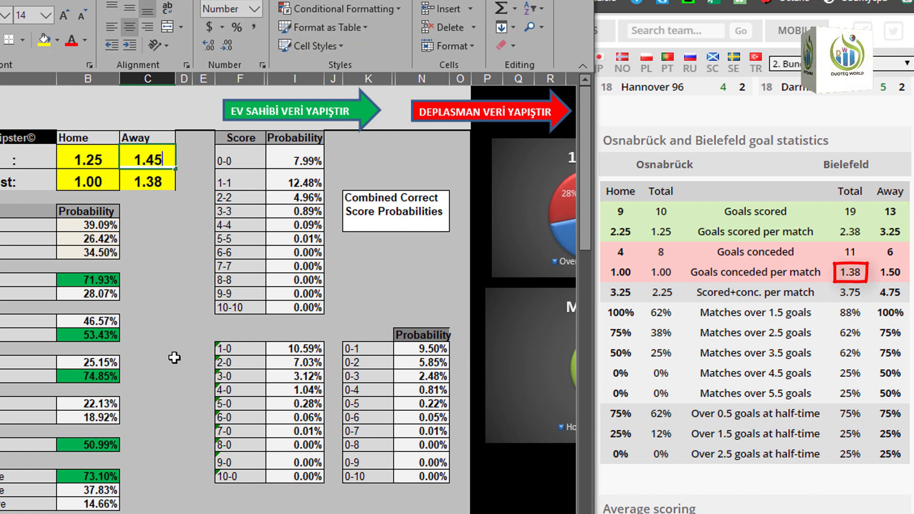
type("2.")
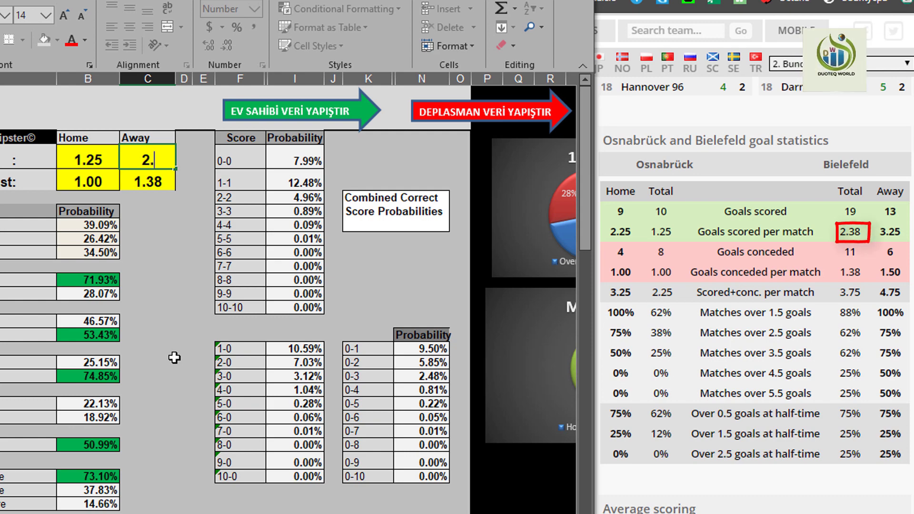
type("38")
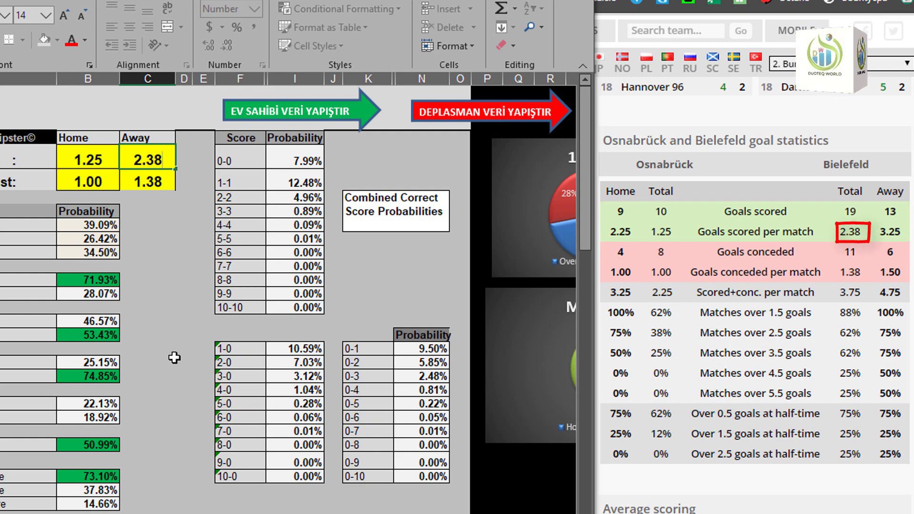
key("Return")
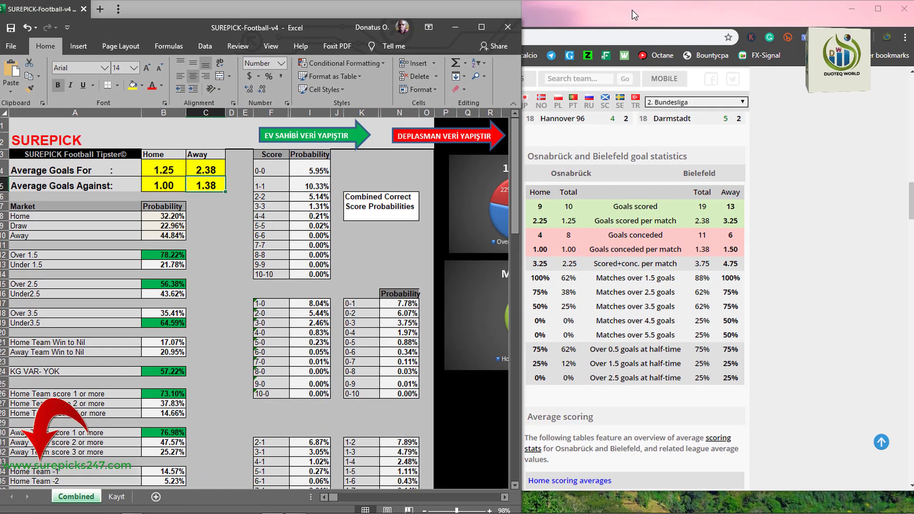
Add Over 0,5 at 1.29 for Osnabrück vs Arminia Bielefeld, making a 2.24 accumulator.
left_click_drag(798, 10, 634, 14)
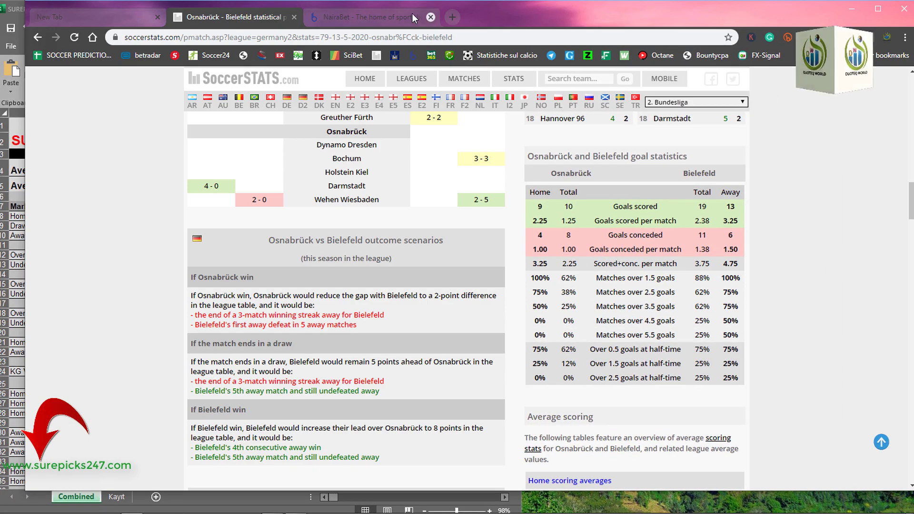
left_click(376, 16)
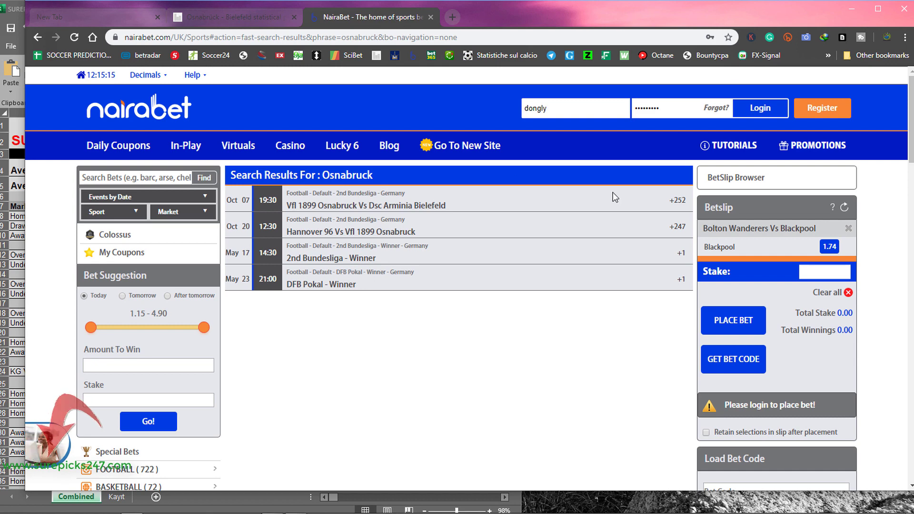
left_click(680, 203)
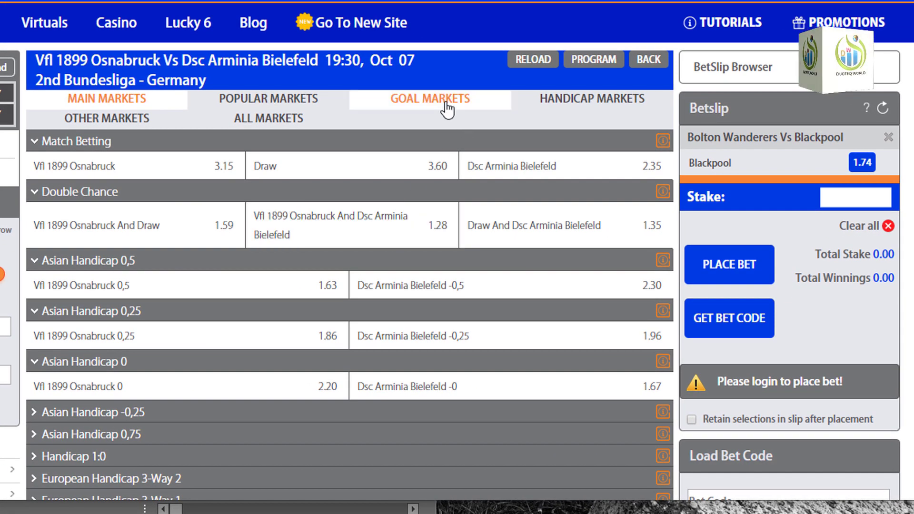
left_click(450, 114)
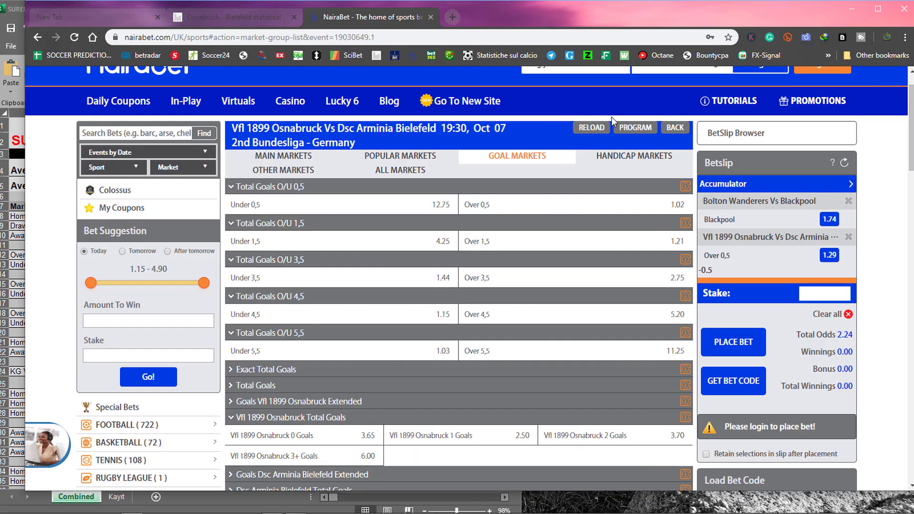
left_click(18, 12)
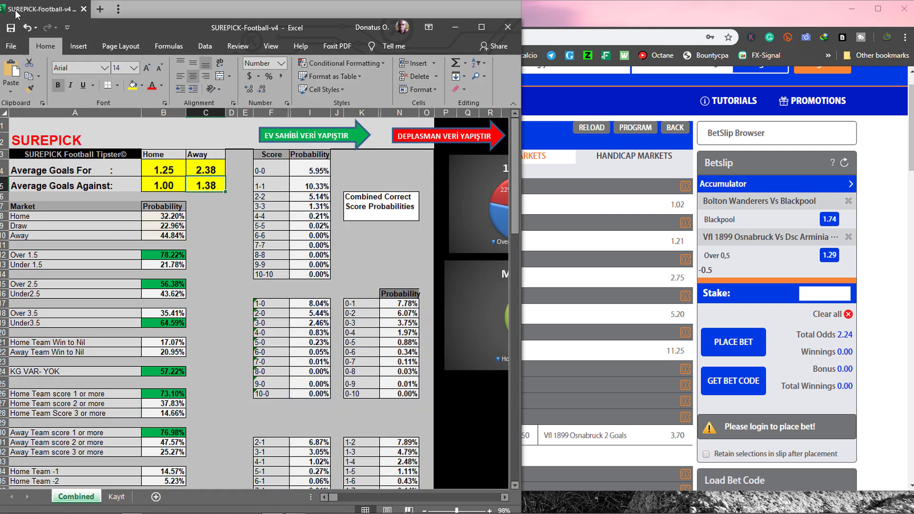
View the Lamia vs Panaitolikos goal statistics on SoccerStats, then go back to the SUREPICK workbook.
left_click(593, 17)
left_click(242, 16)
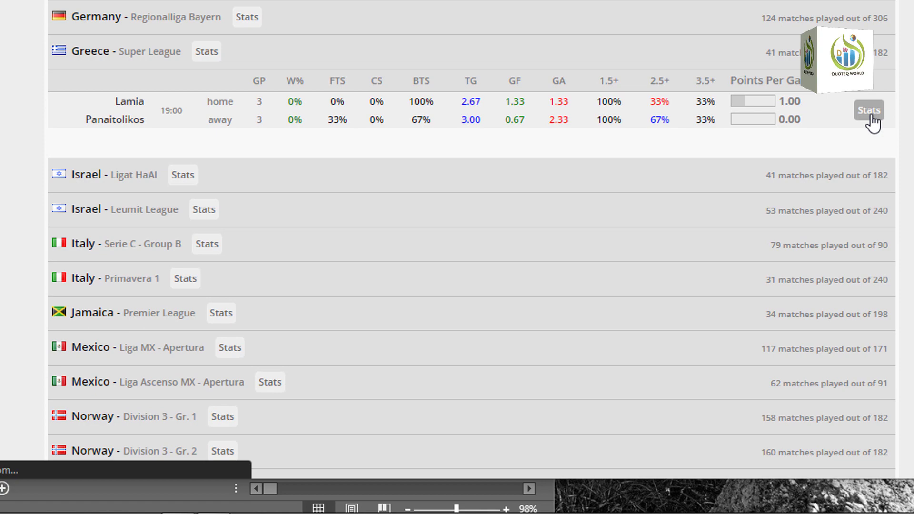
left_click(872, 117)
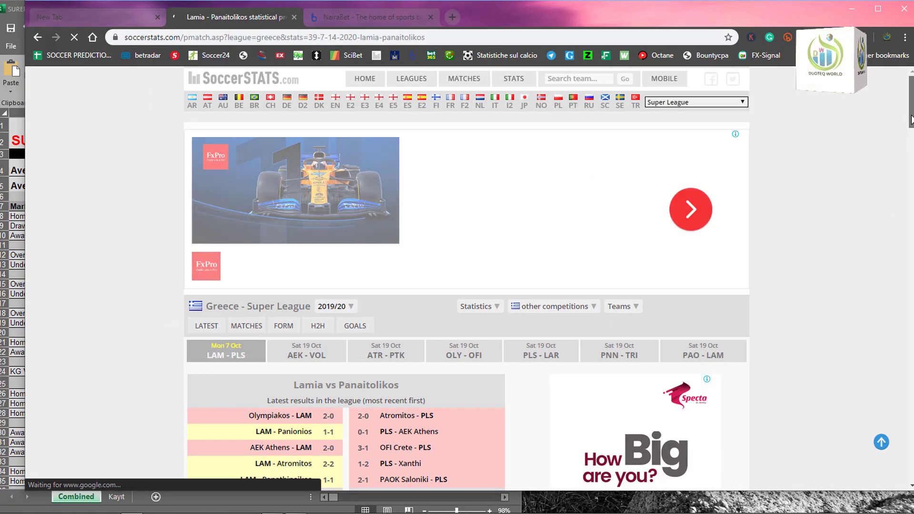
scroll(886, 208, "down", 15)
scroll(467, 300, "down", 2)
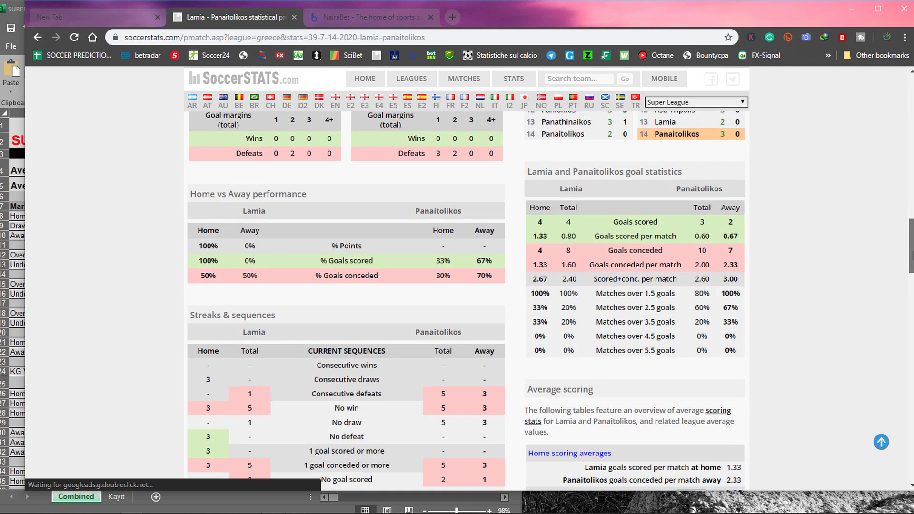
left_click_drag(912, 259, 912, 260)
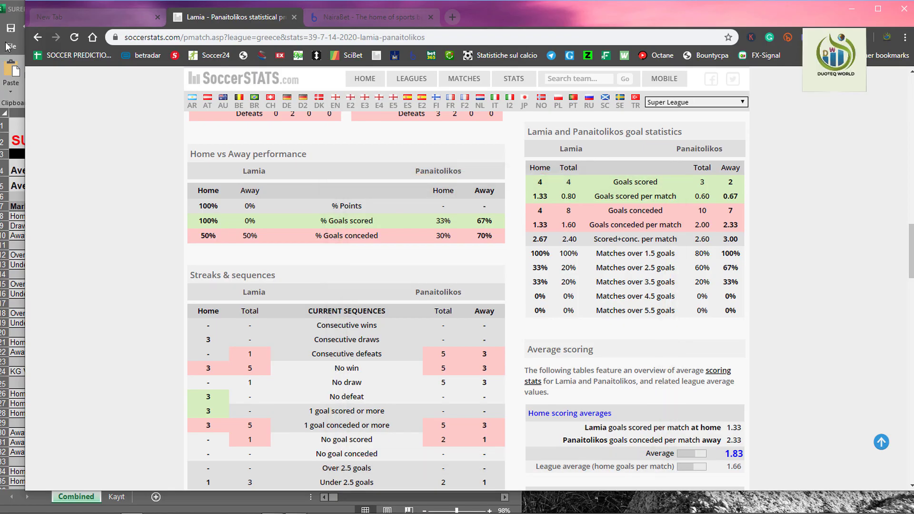
left_click(5, 40)
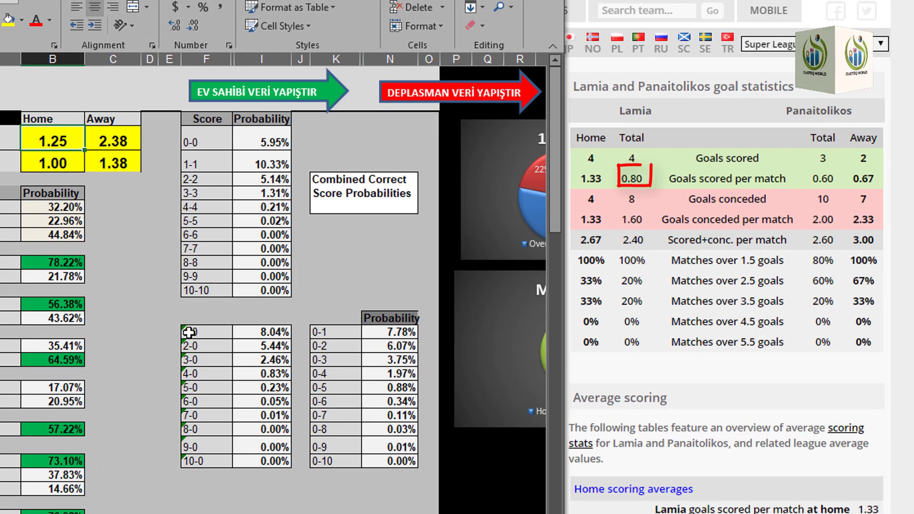
Enter home averages 0.80 and 1.60 in B4:B5, and away 2.00 in C5 and 0.60 in C4.
type("0")
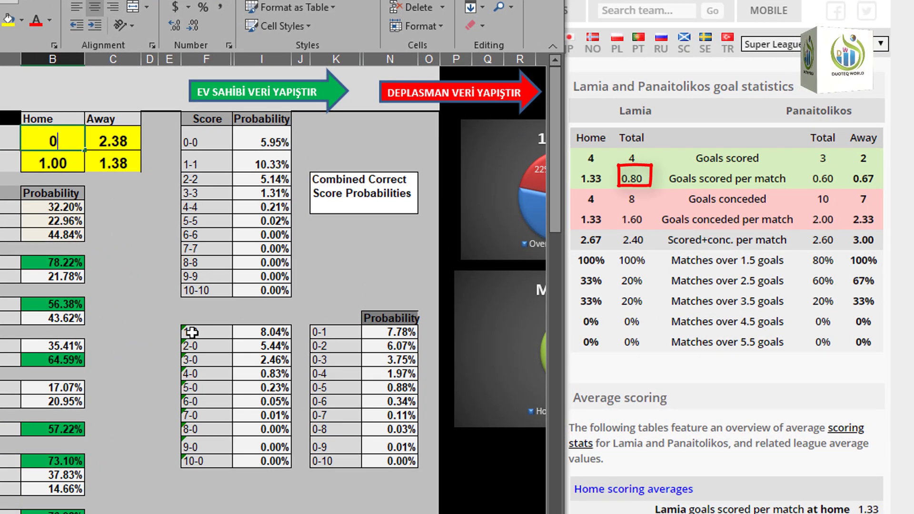
type(".8")
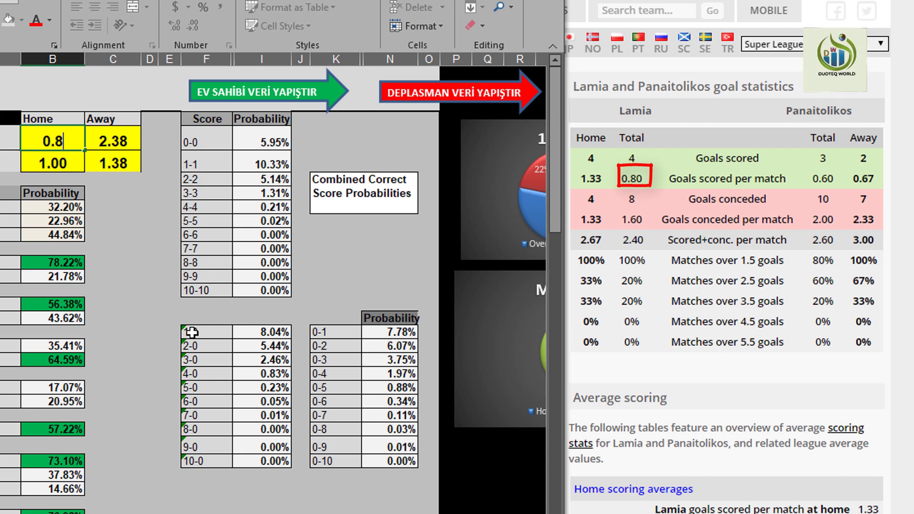
type("0")
key("Return")
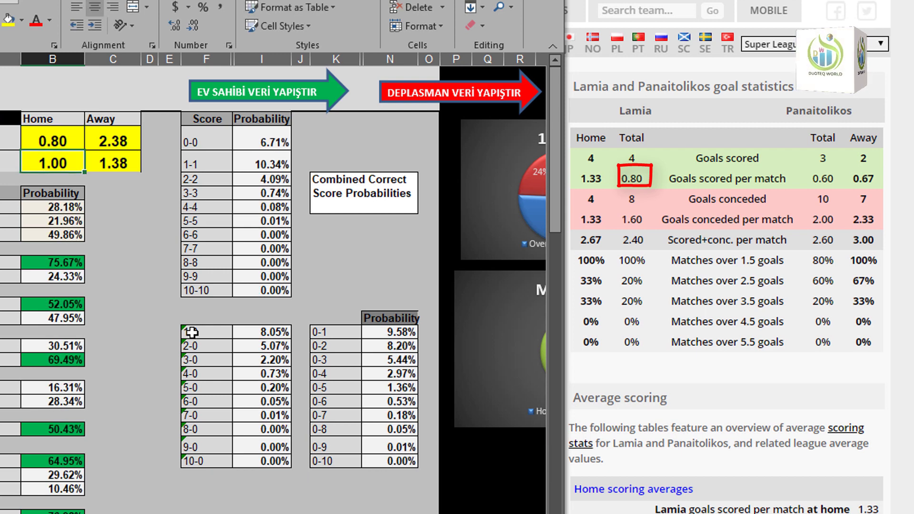
type("1.")
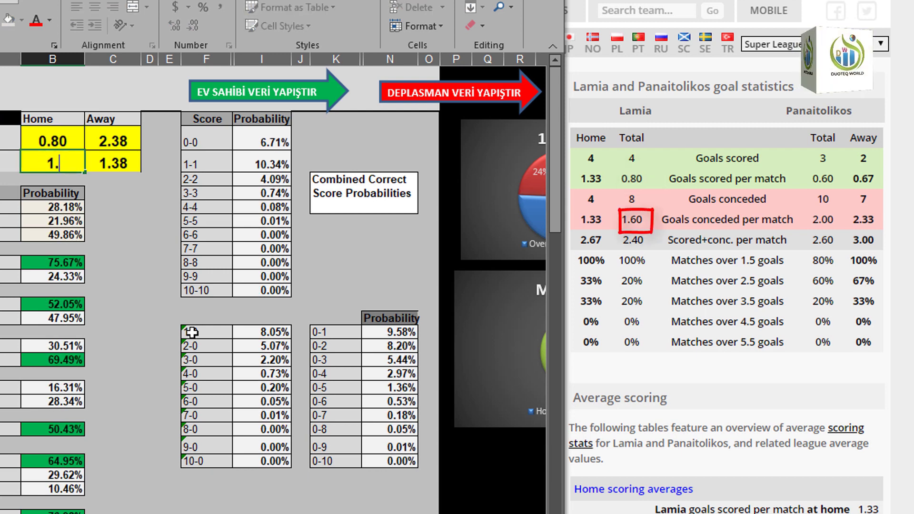
type("60")
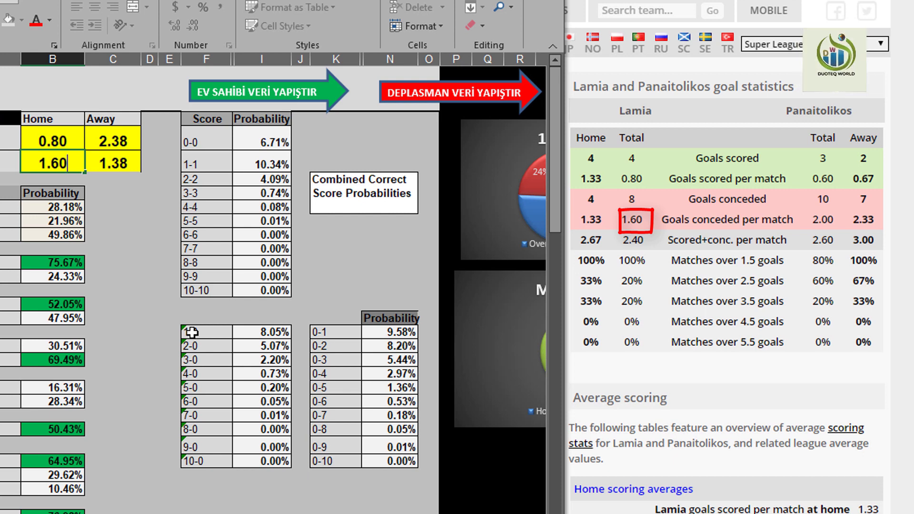
key("Return")
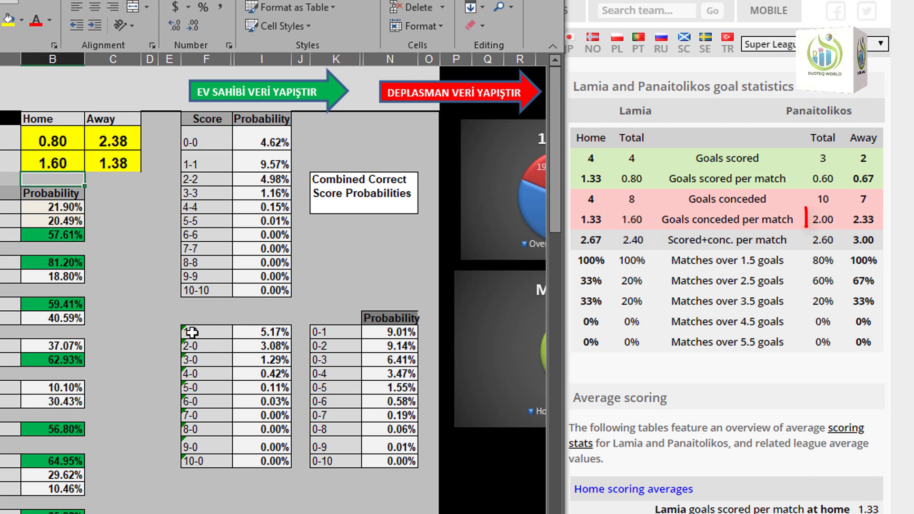
key("Up")
key("Right")
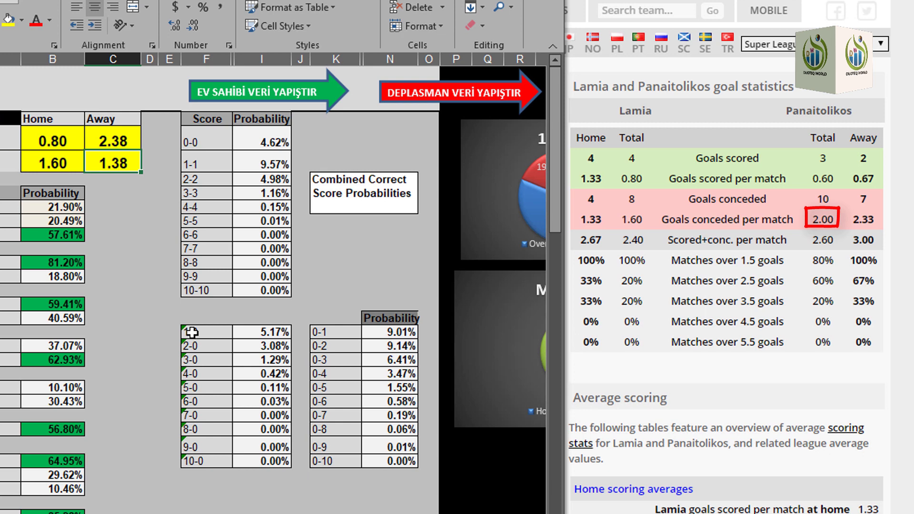
type("2")
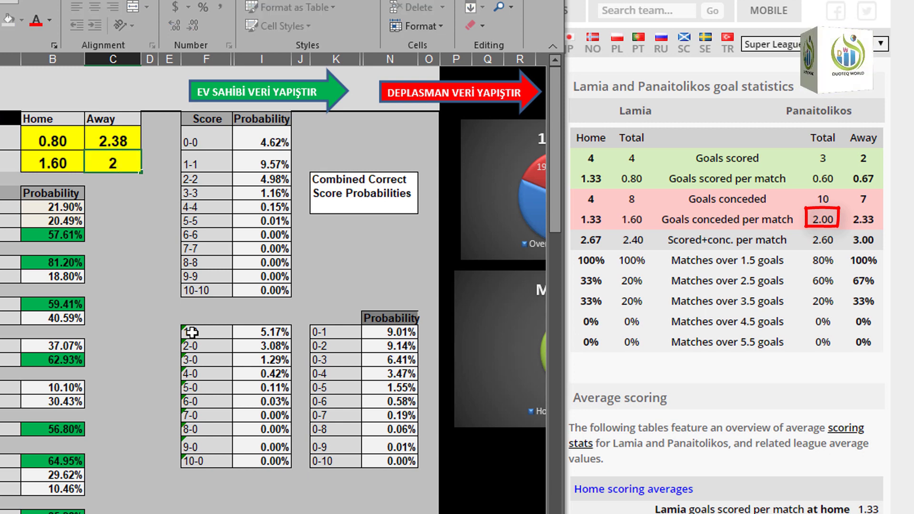
type(".00")
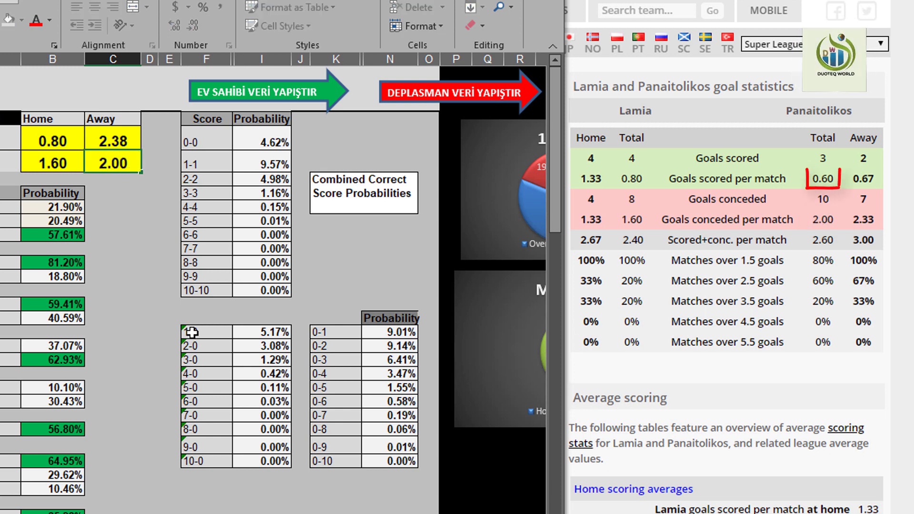
key("Up")
type("0")
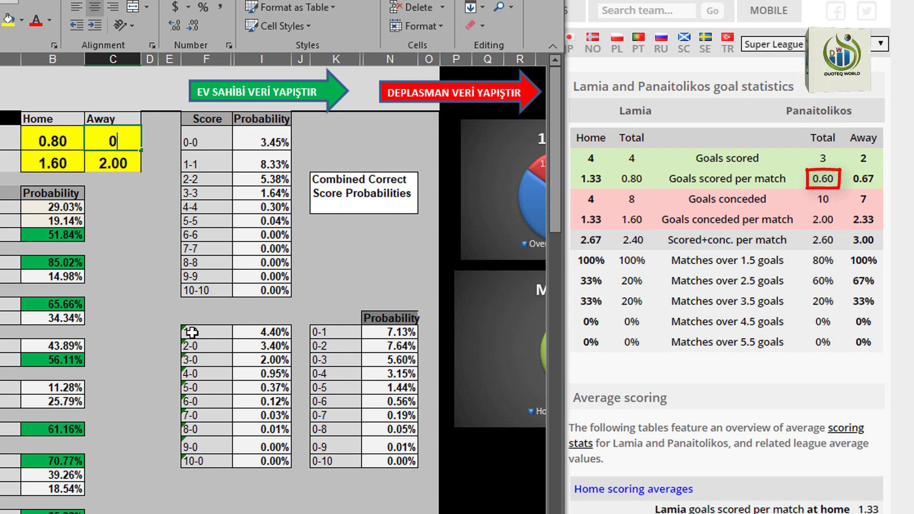
type(".6")
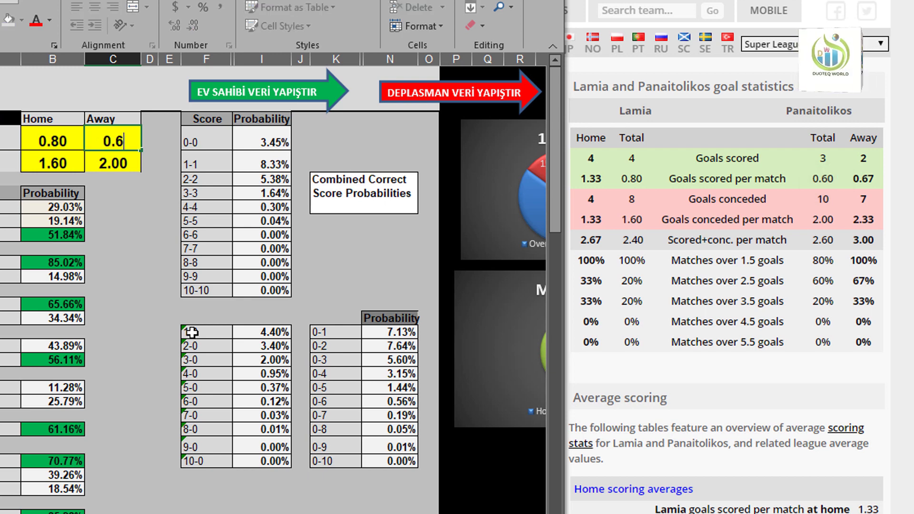
type("0")
key("Return")
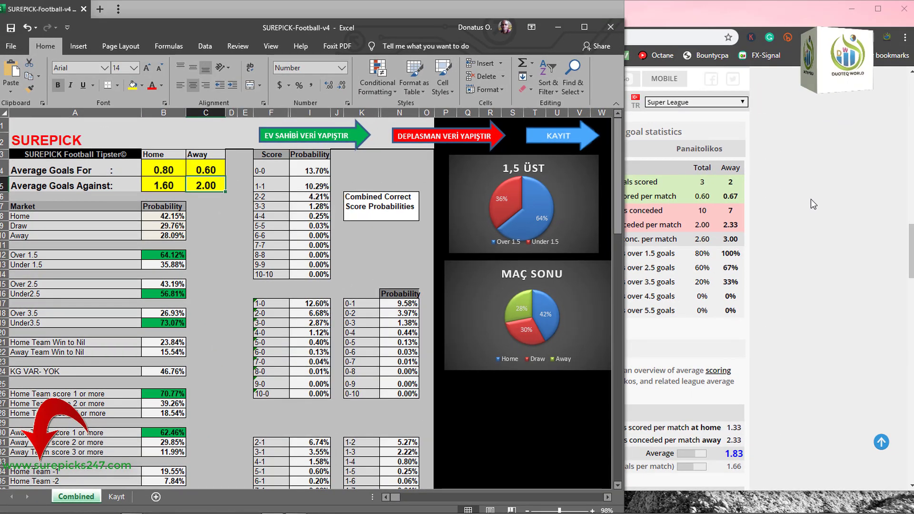
Add Under 3,5 at 1.15 for Lamia Vs Panaitolikos to the Nairabet betslip.
left_click(810, 199)
key("ctrl+Tab")
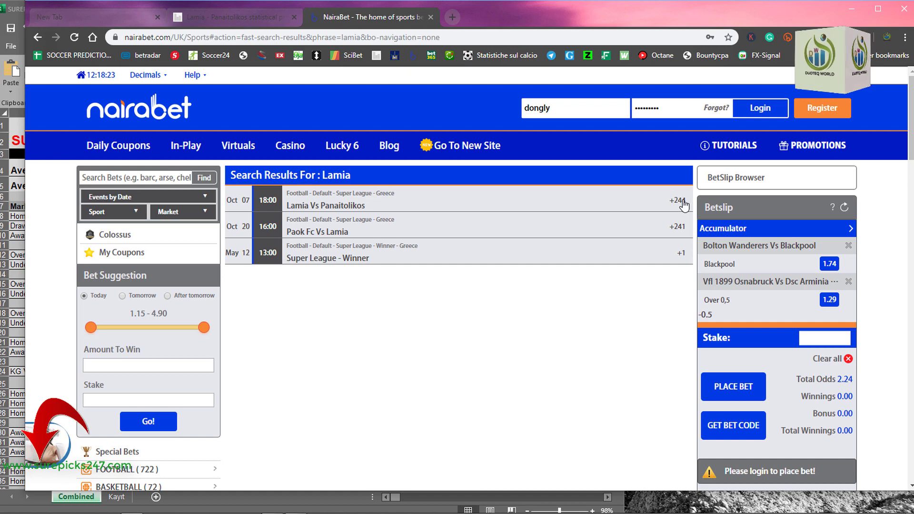
left_click(684, 206)
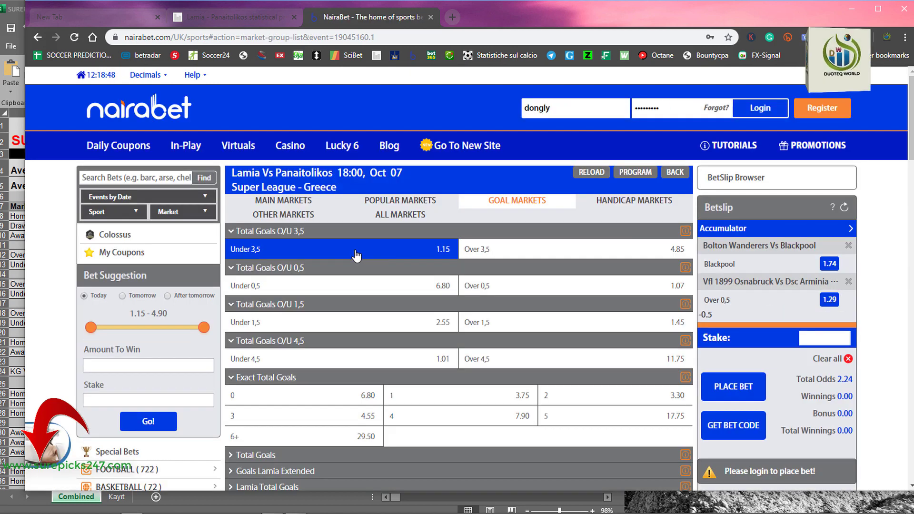
left_click(356, 253)
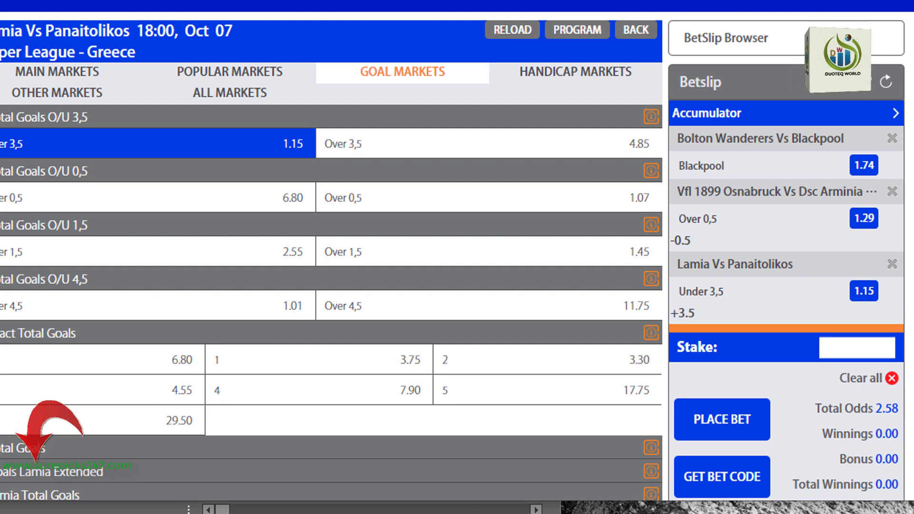
scroll(332, 257, "down", 5)
scroll(332, 251, "up", 4)
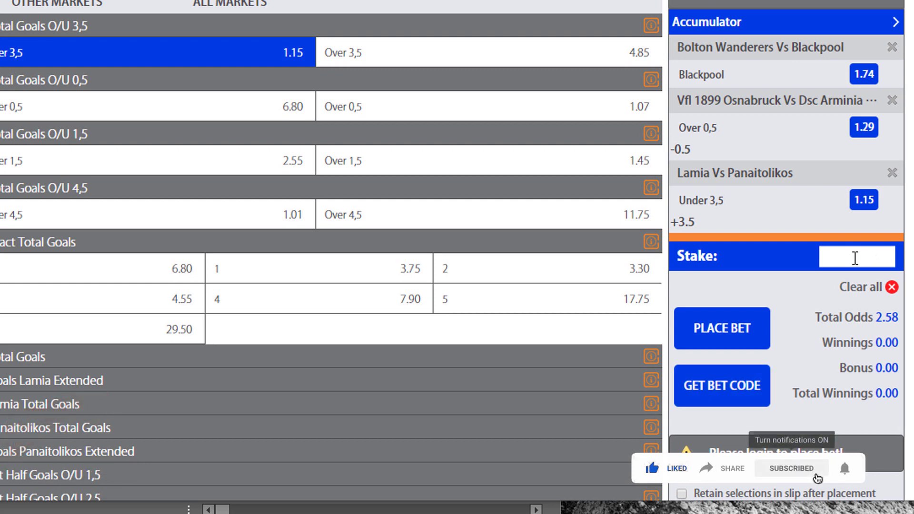
Enter a 10000 stake on the treble and generate bet code 218118035.
type("100")
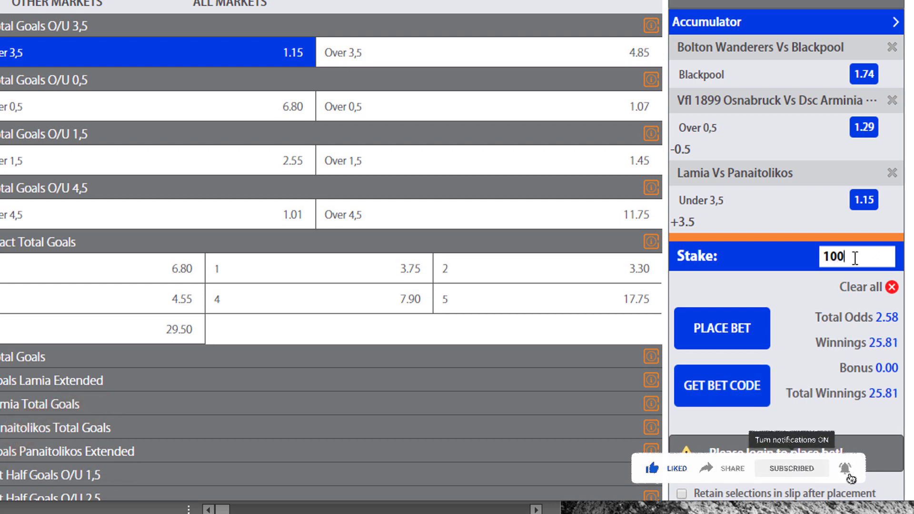
type("00")
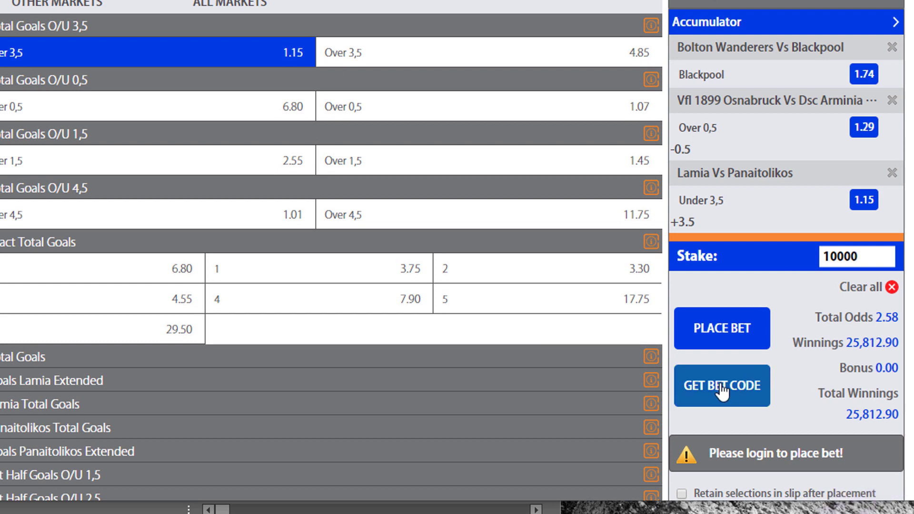
left_click(717, 385)
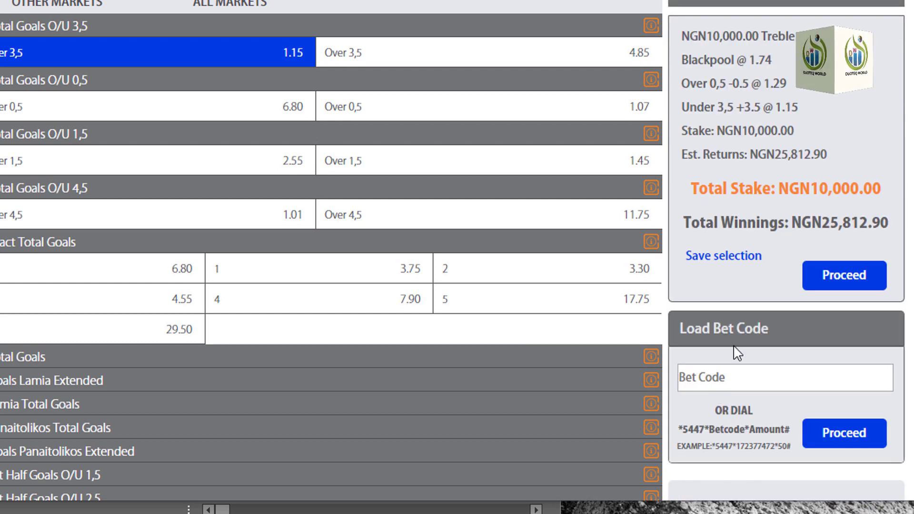
left_click(851, 285)
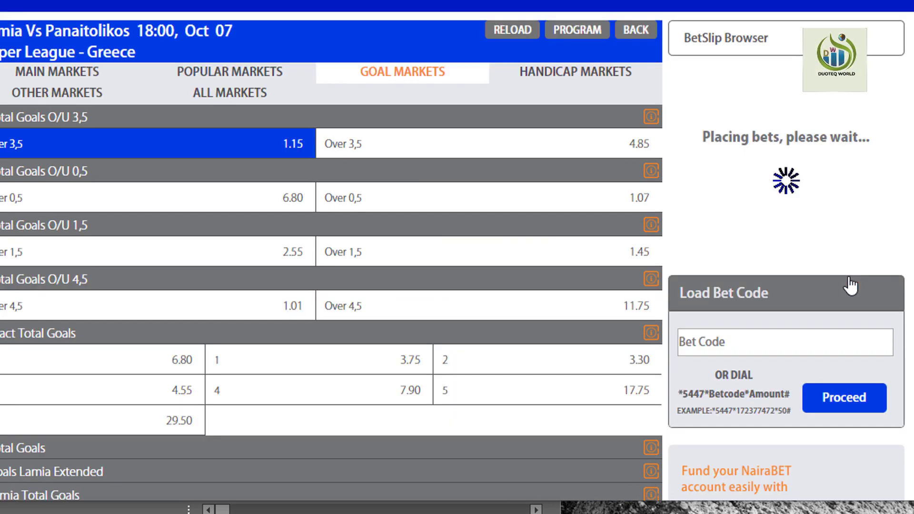